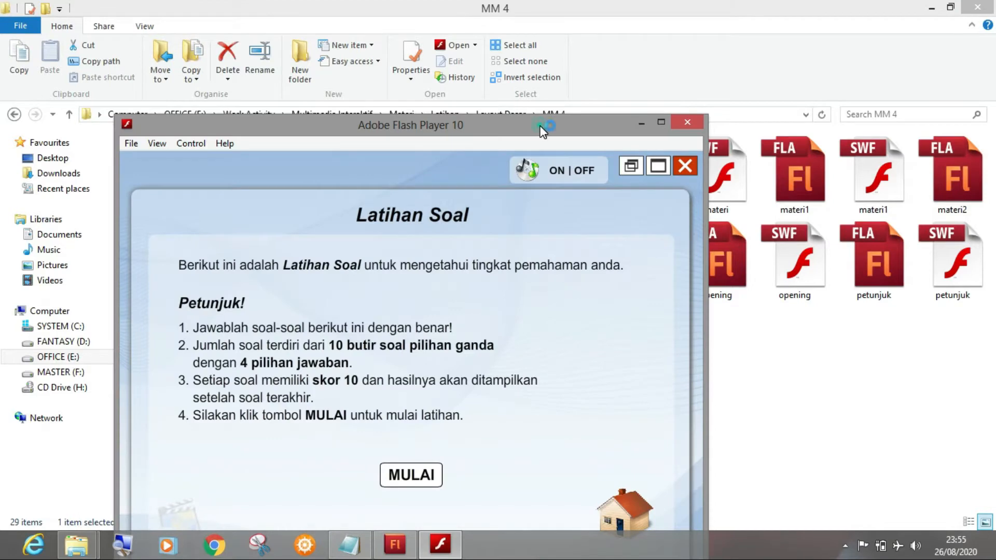
- Close the Latihan Soal preview in Flash Player and switch to Adobe Flash Professional
left_click_drag(545, 127, 619, 39)
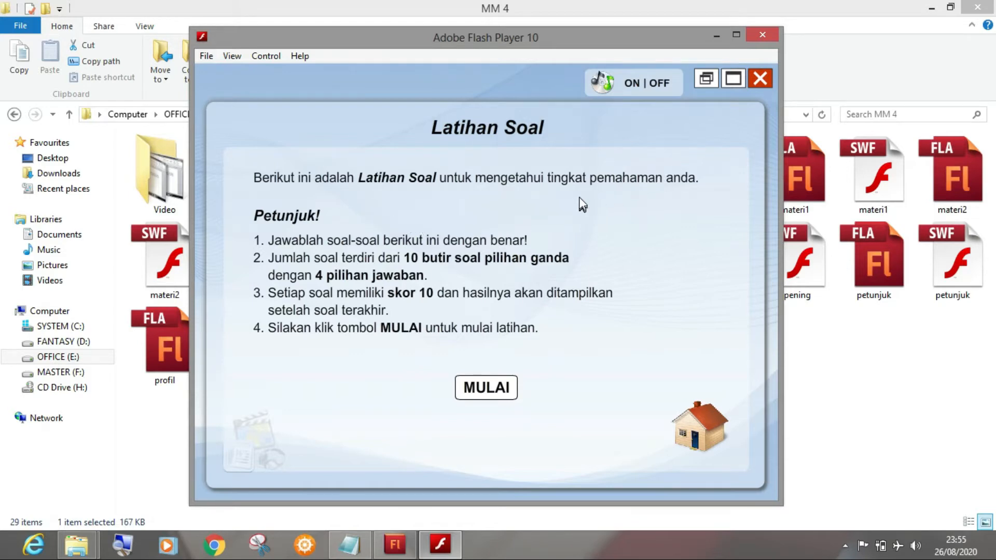
left_click(761, 34)
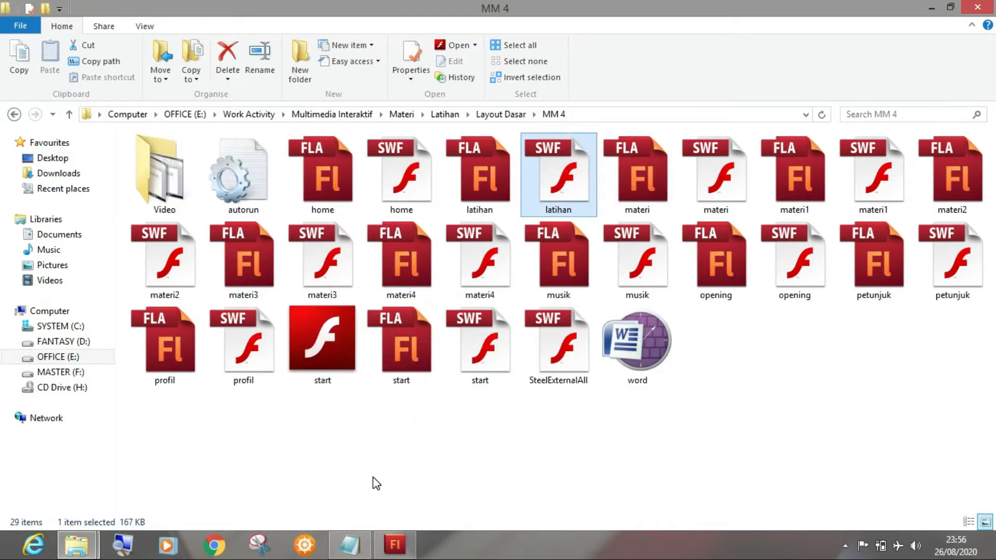
left_click(407, 456)
left_click(385, 544)
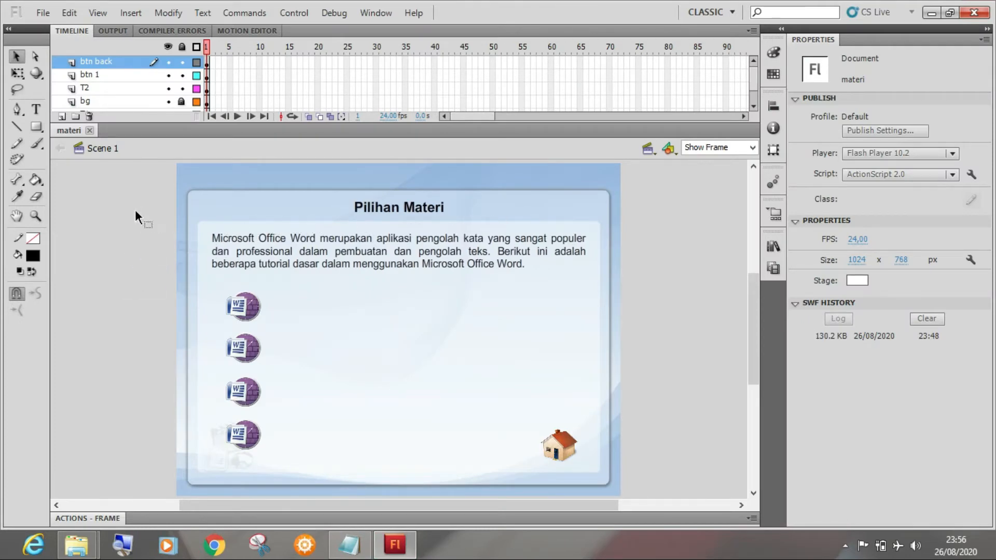
- Create a new ActionScript 2.0 document 1024 px wide and 768 px high
left_click(44, 14)
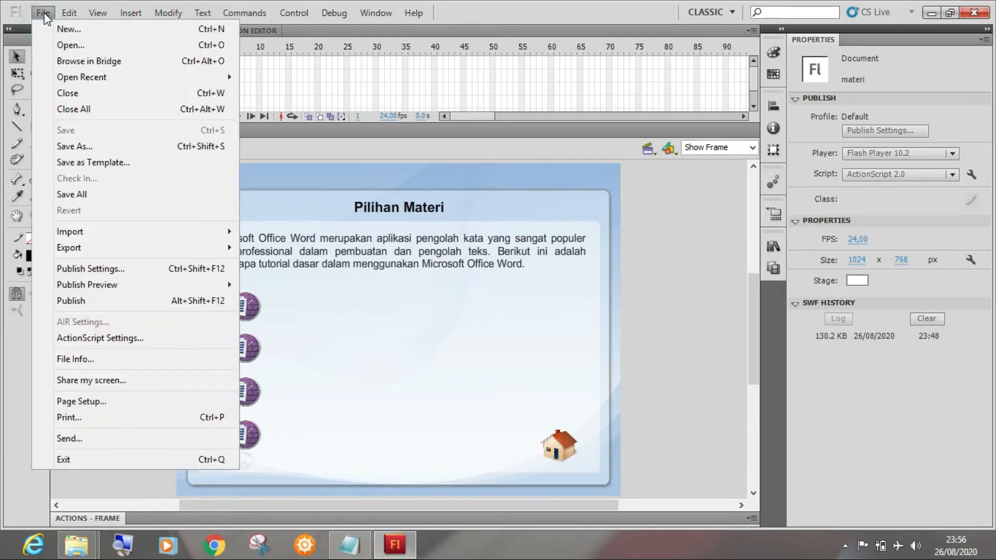
left_click(55, 27)
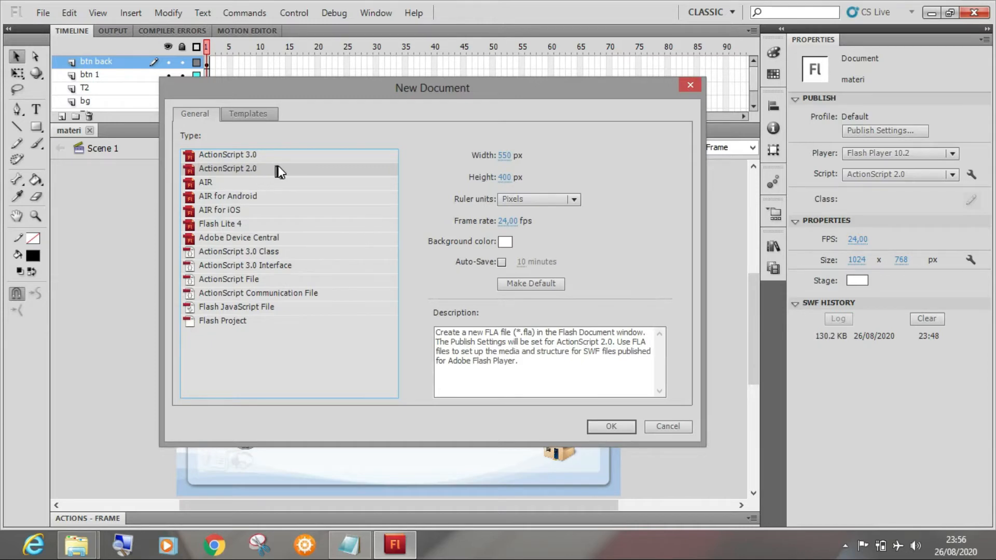
left_click(505, 157)
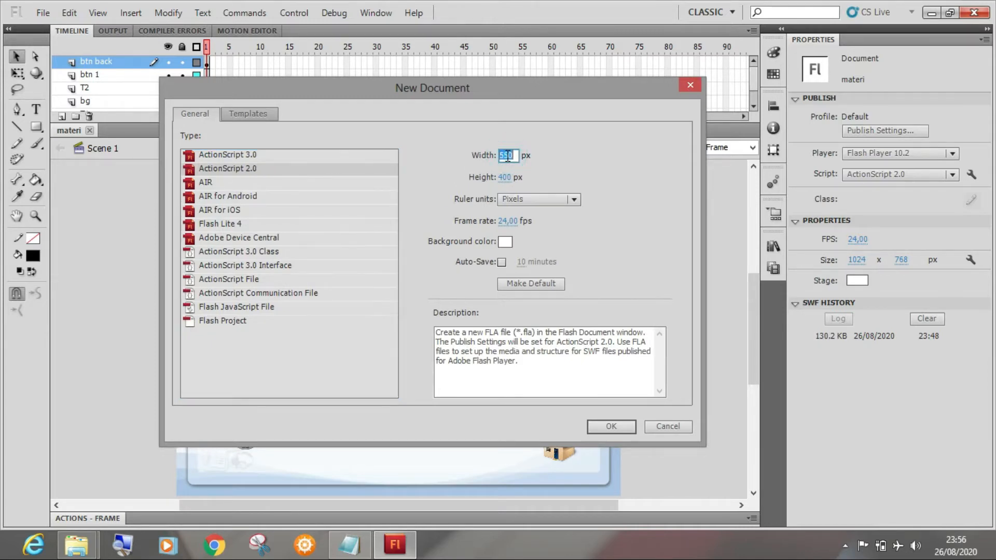
type("1024")
left_click(508, 178)
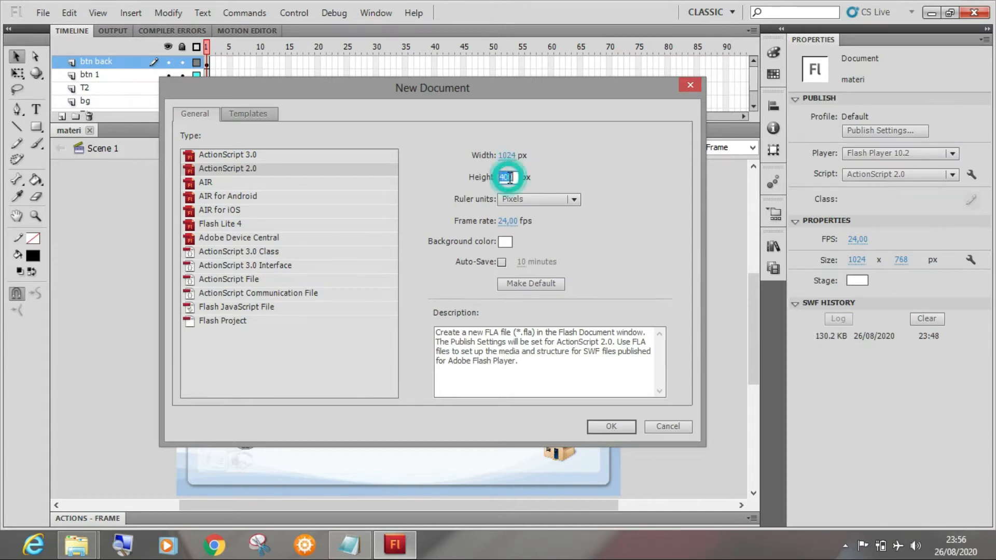
type("768")
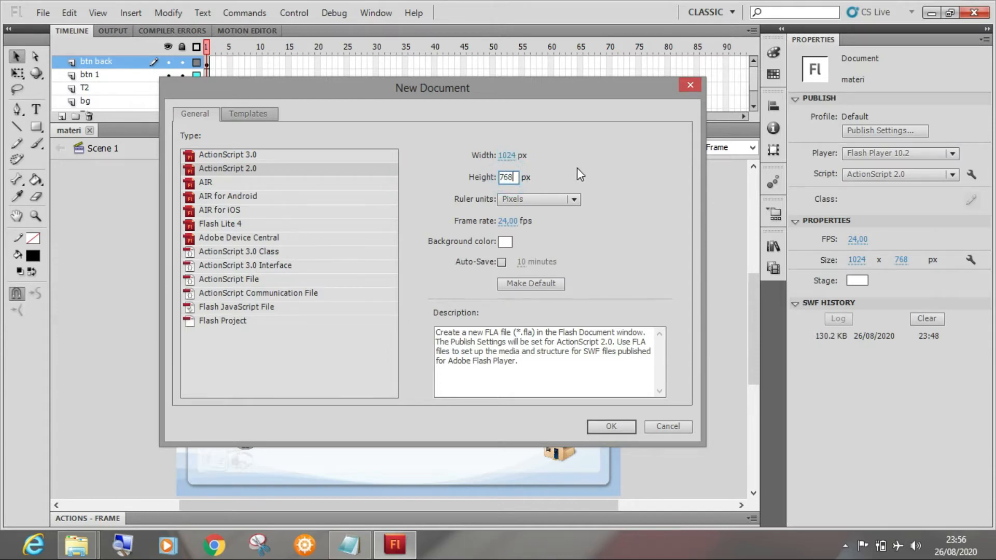
left_click(605, 428)
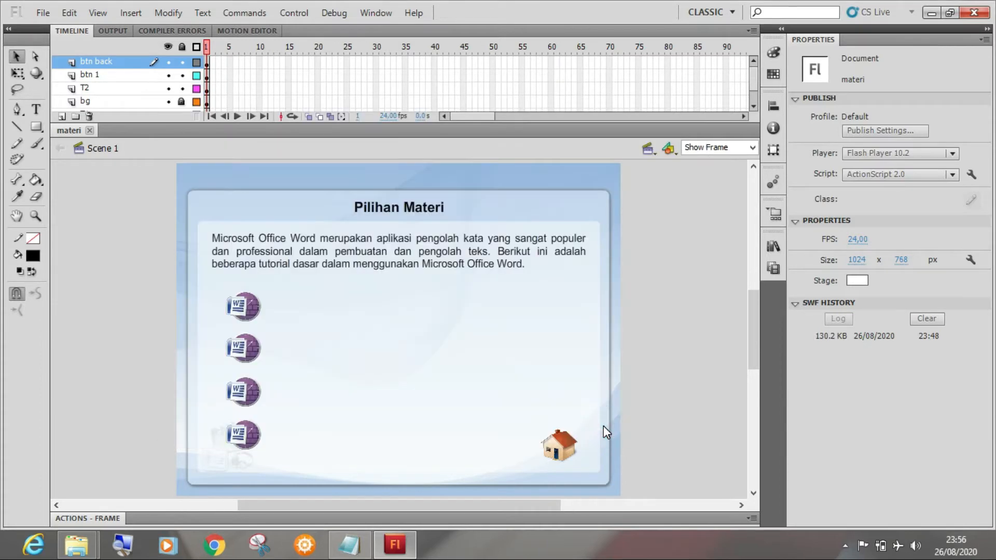
left_click(752, 147)
left_click(740, 170)
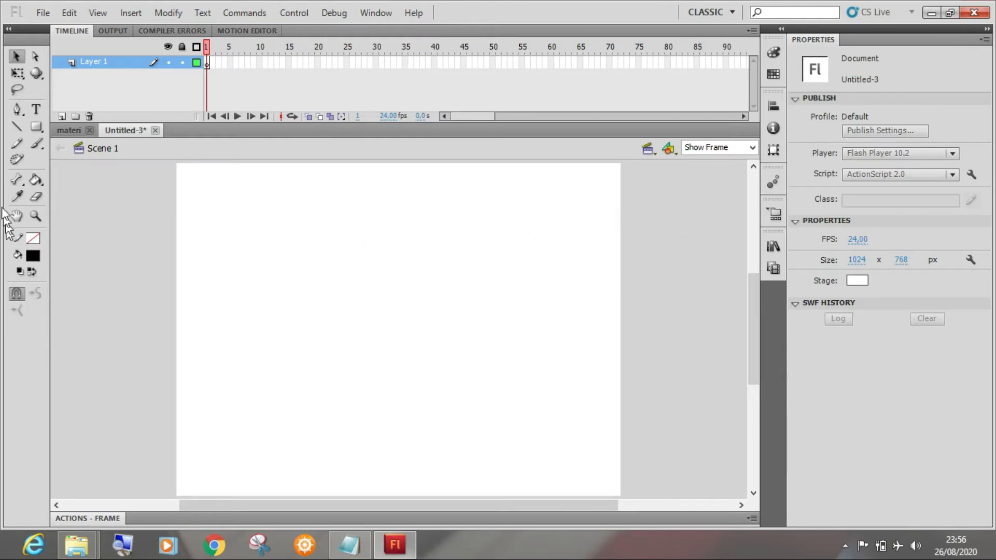
- Place Background.jpg from the materi document's library onto the new document's stage
left_click(67, 129)
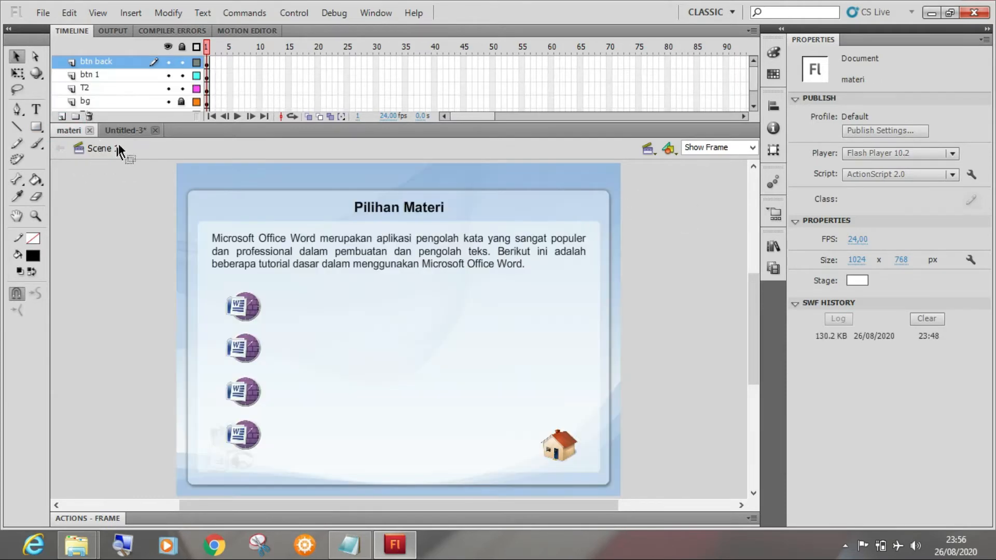
left_click(120, 131)
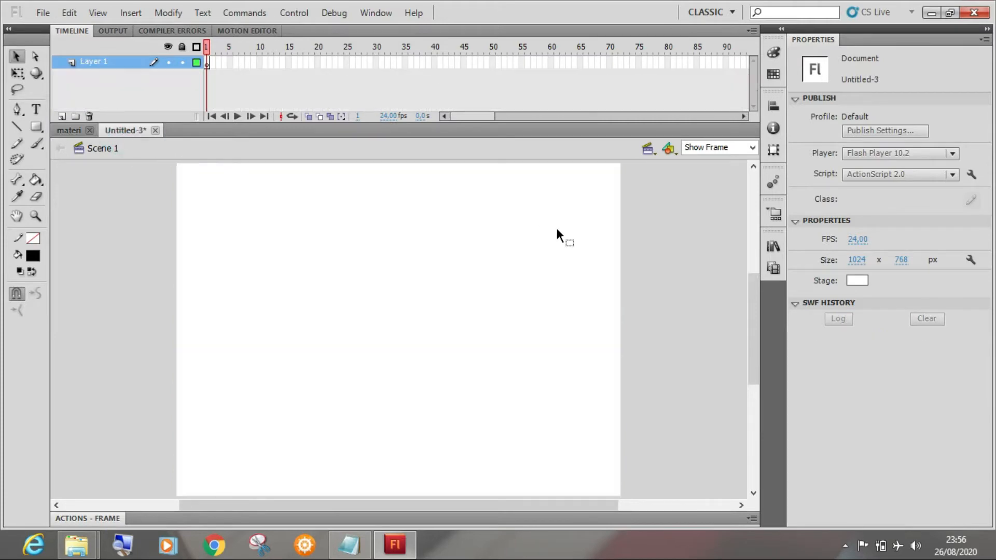
left_click(772, 246)
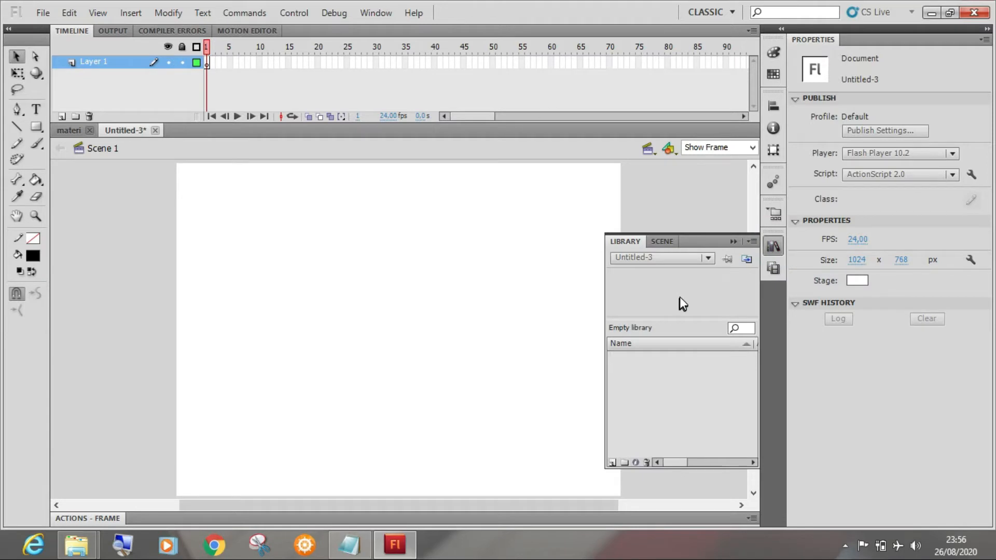
left_click(667, 259)
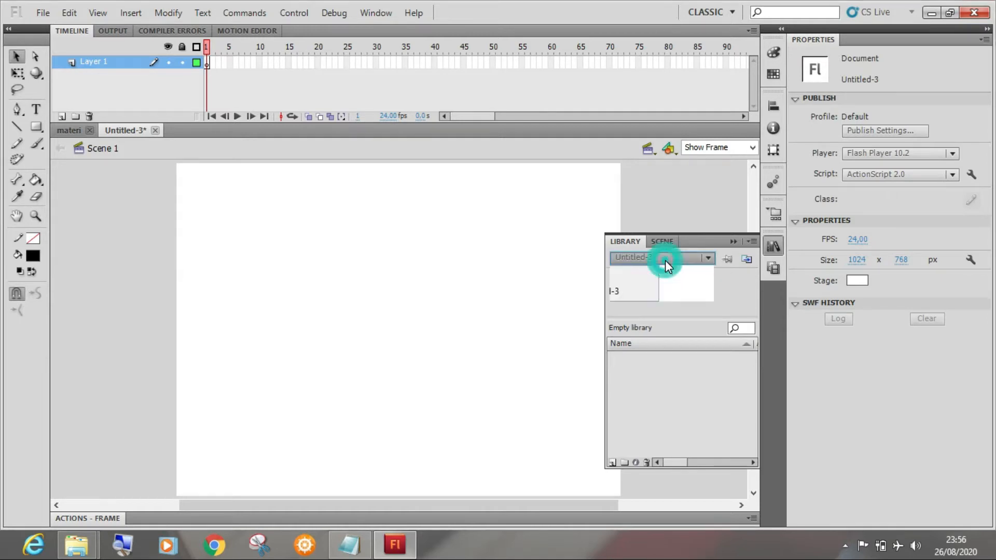
left_click(665, 278)
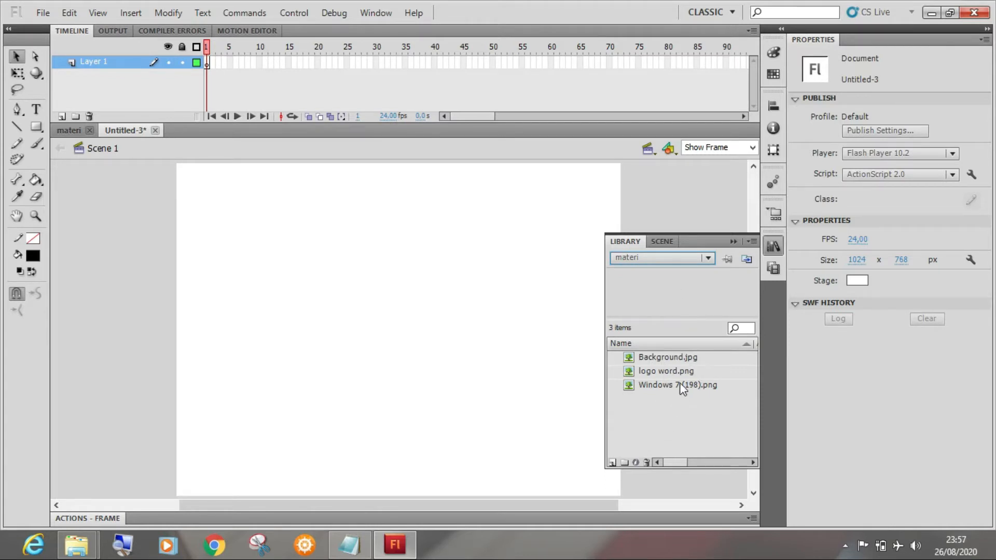
left_click(695, 357)
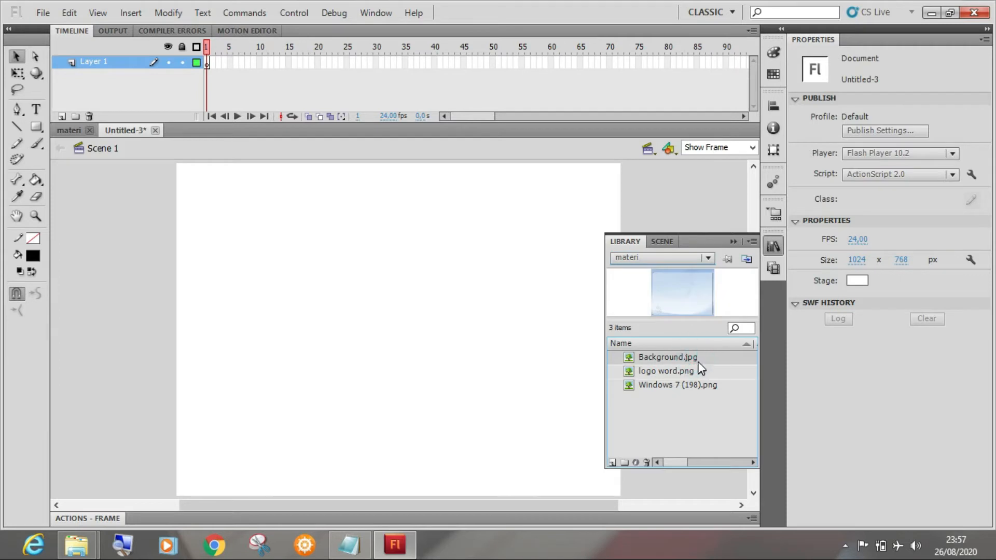
left_click_drag(671, 357, 343, 367)
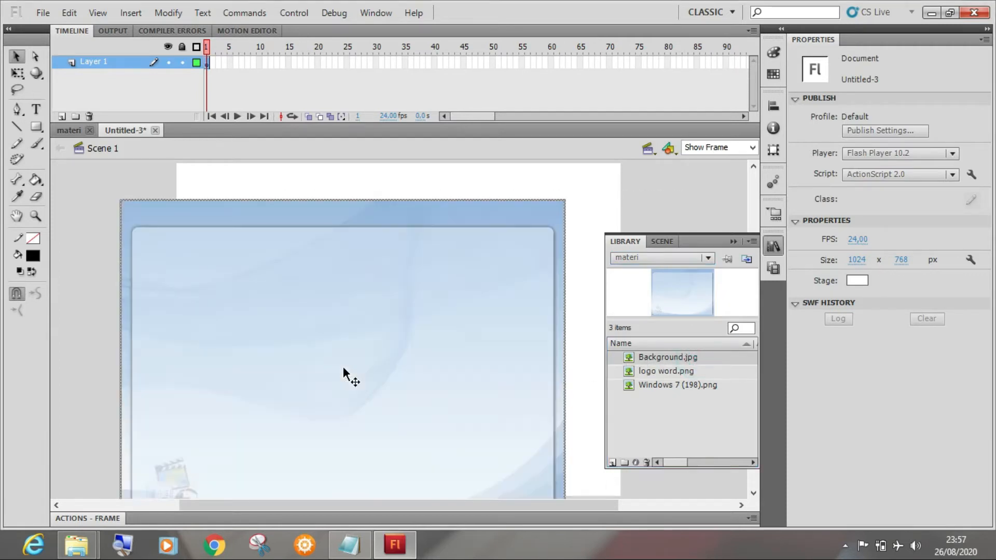
- Align the background image to the horizontal and vertical centre of the stage
left_click(773, 105)
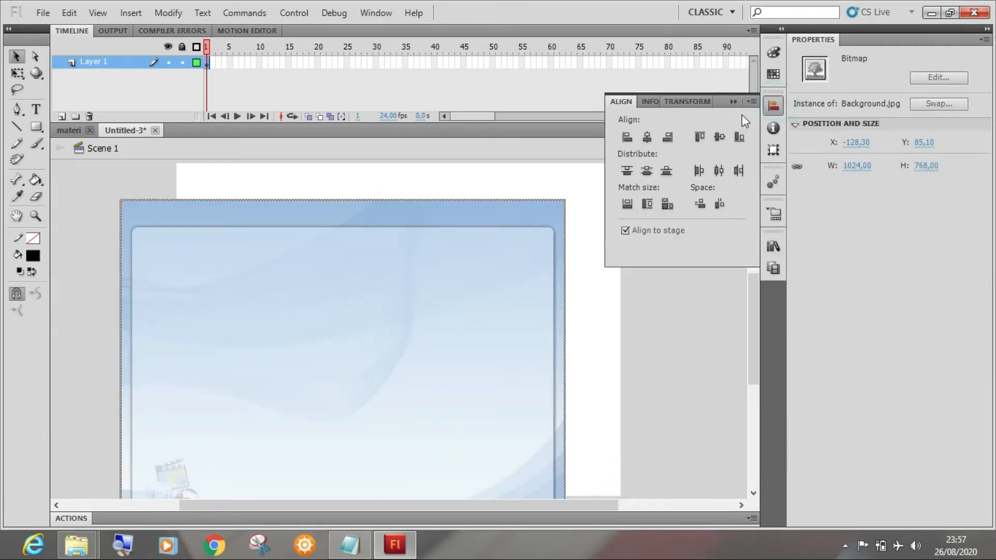
left_click(645, 138)
left_click(719, 136)
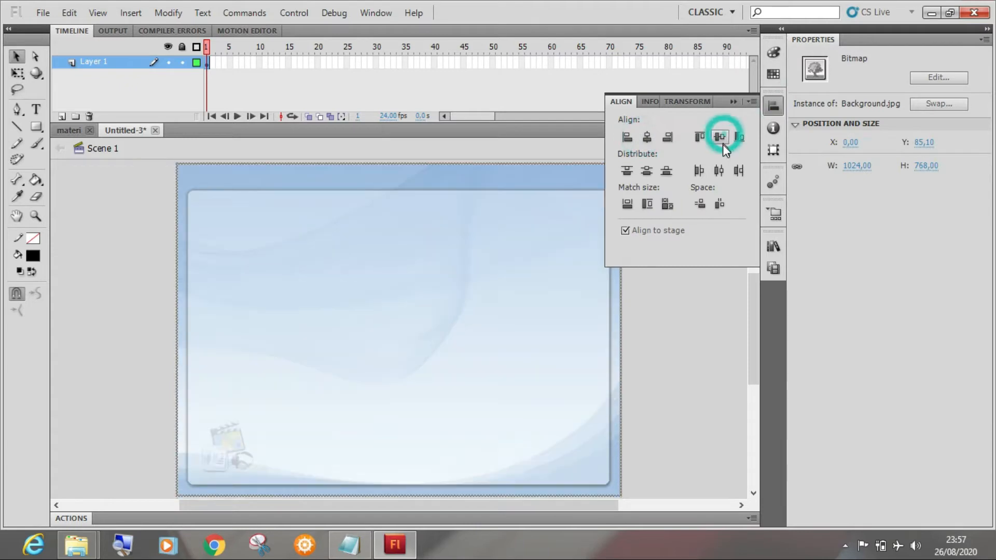
left_click(737, 99)
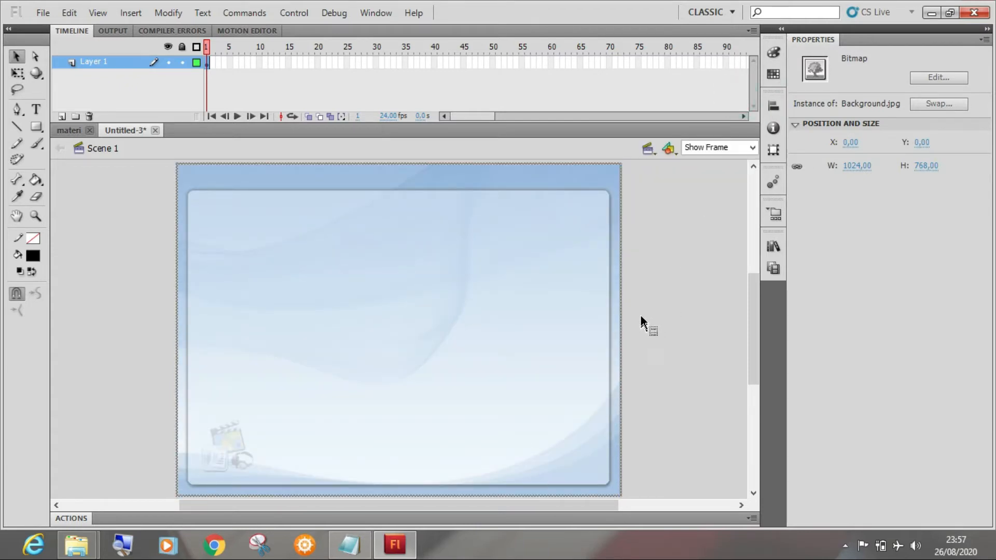
- Rename the background image's layer as bg
double_click(103, 61)
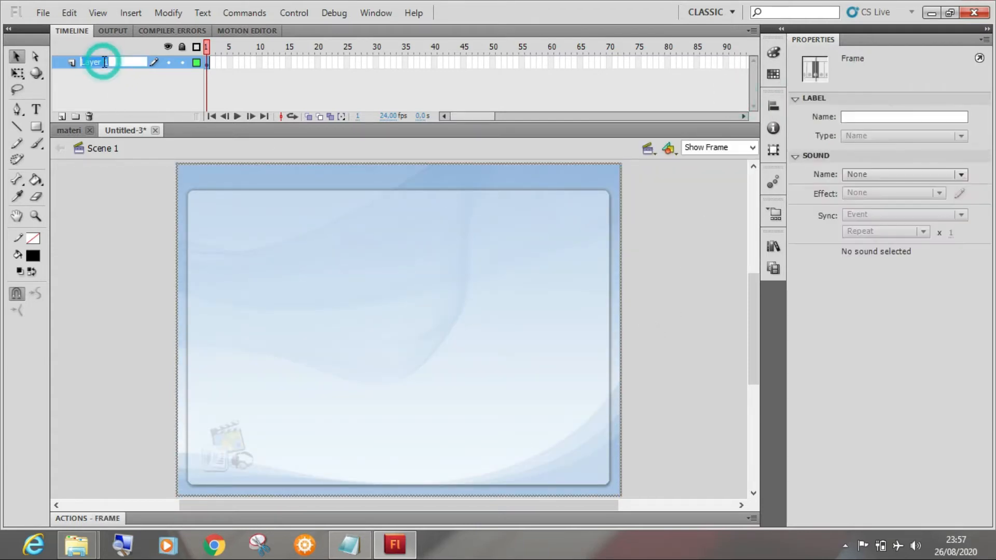
type("bg")
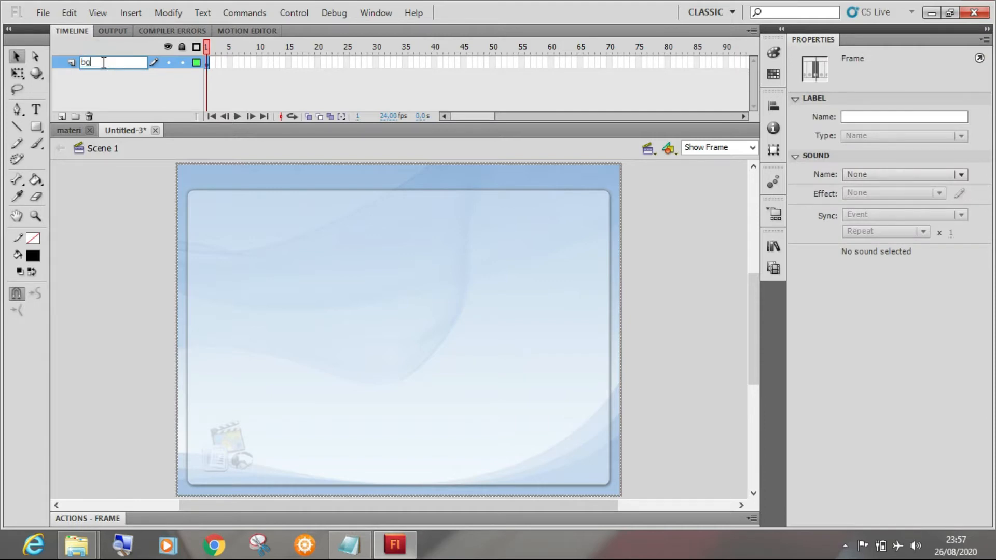
key("Return")
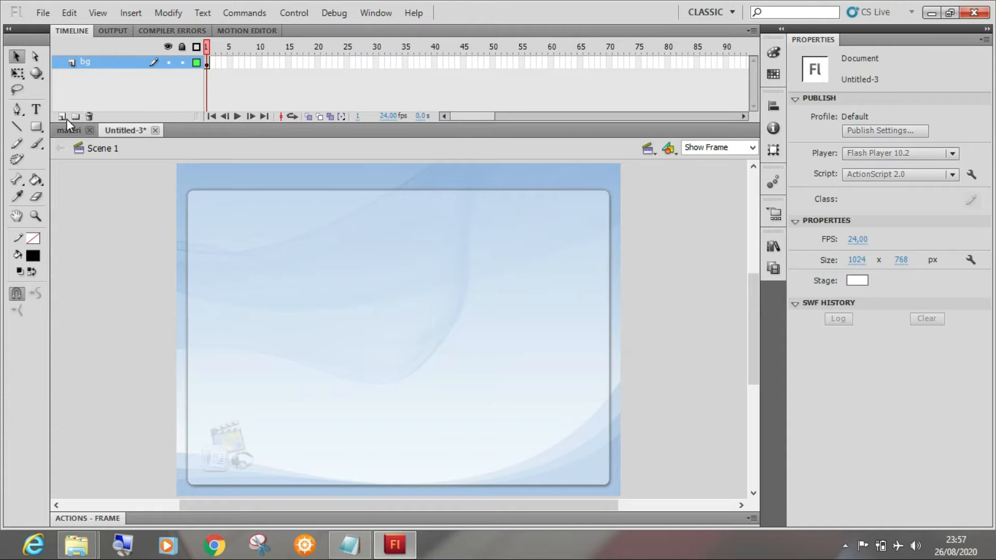
- Copy the T2 and T1 layers and the bg layer between them from the materi document
left_click(70, 132)
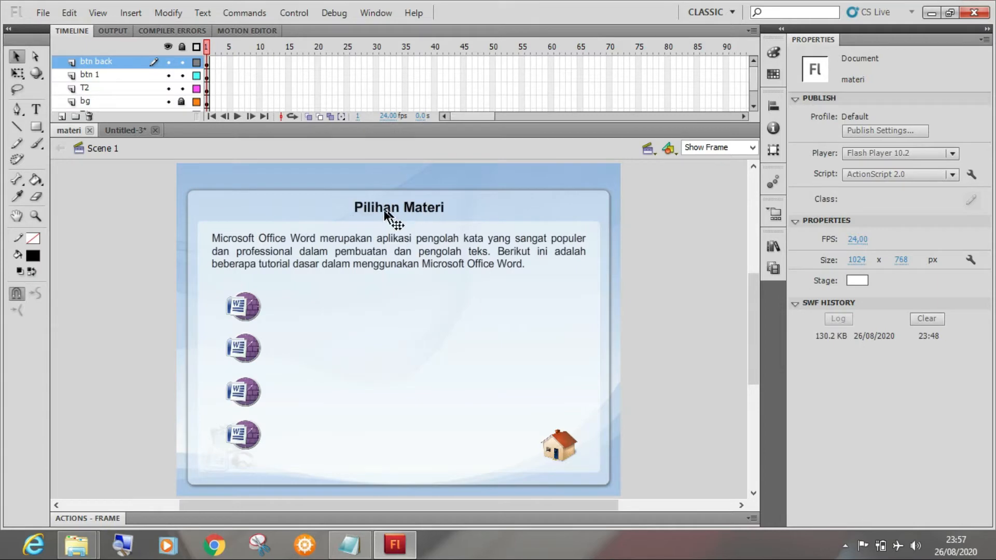
left_click(104, 89)
scroll(104, 92, "down", 1)
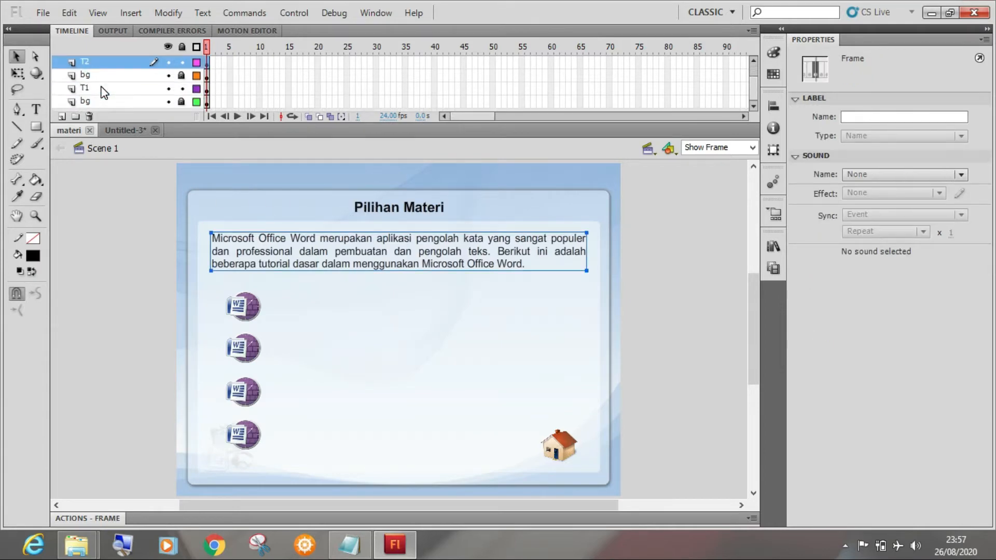
left_click(104, 89)
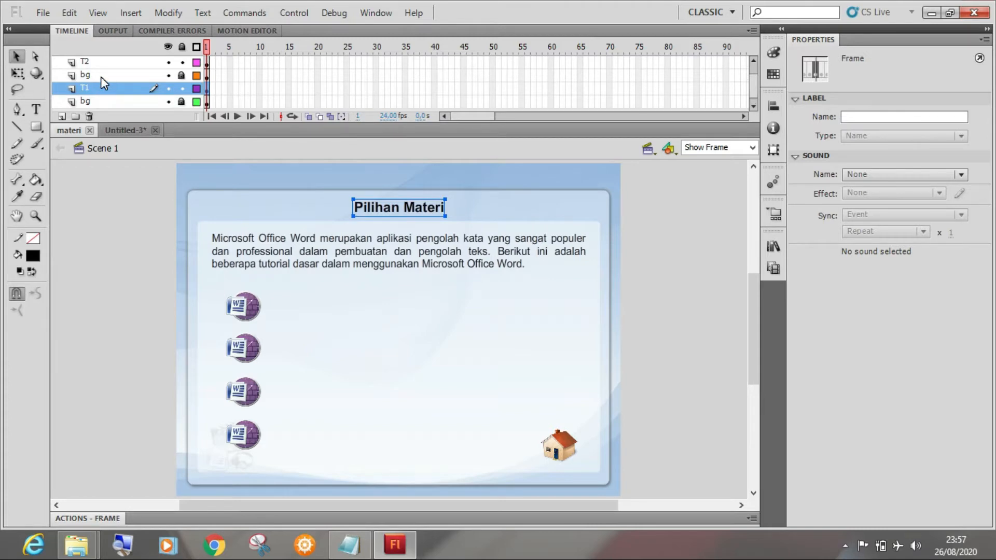
left_click(100, 76, "shift")
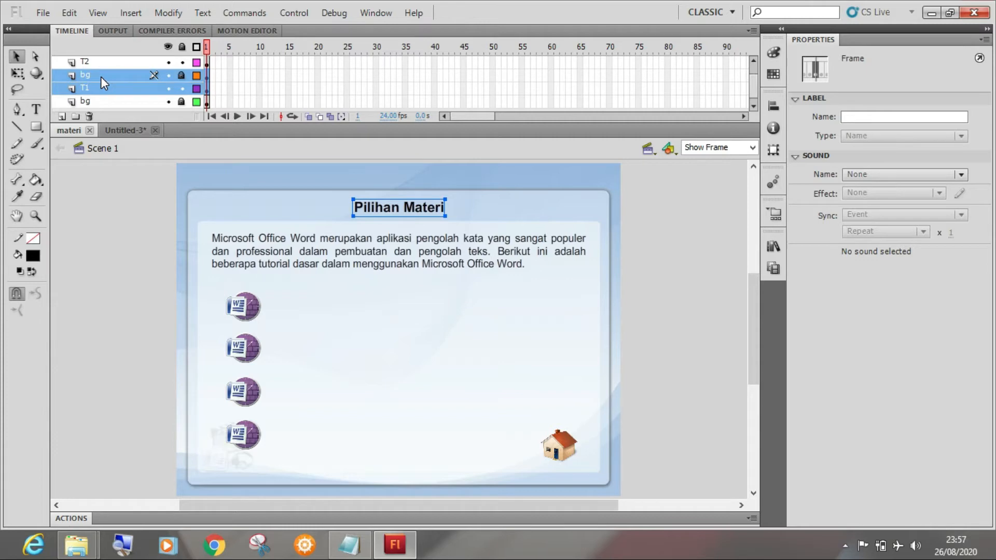
left_click(101, 64, "shift")
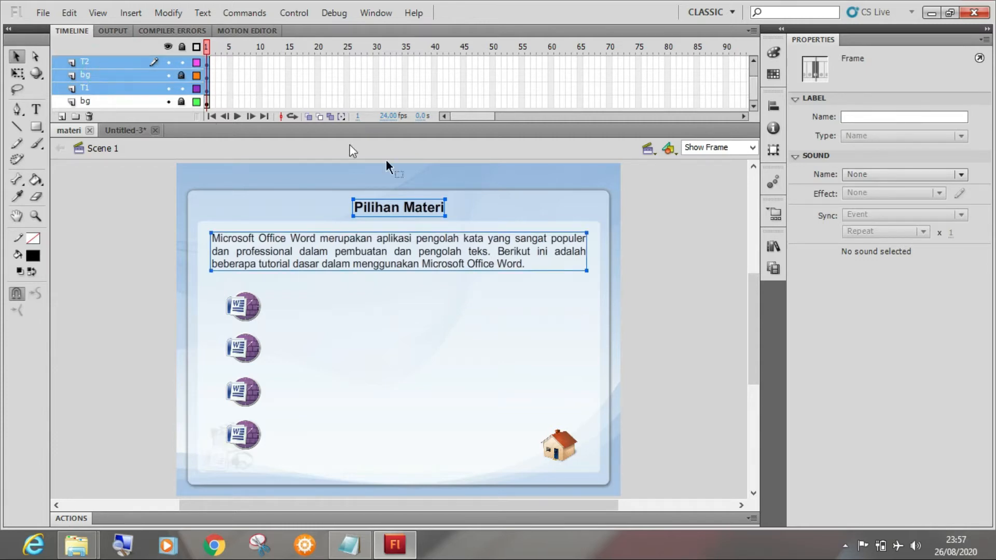
right_click(108, 73)
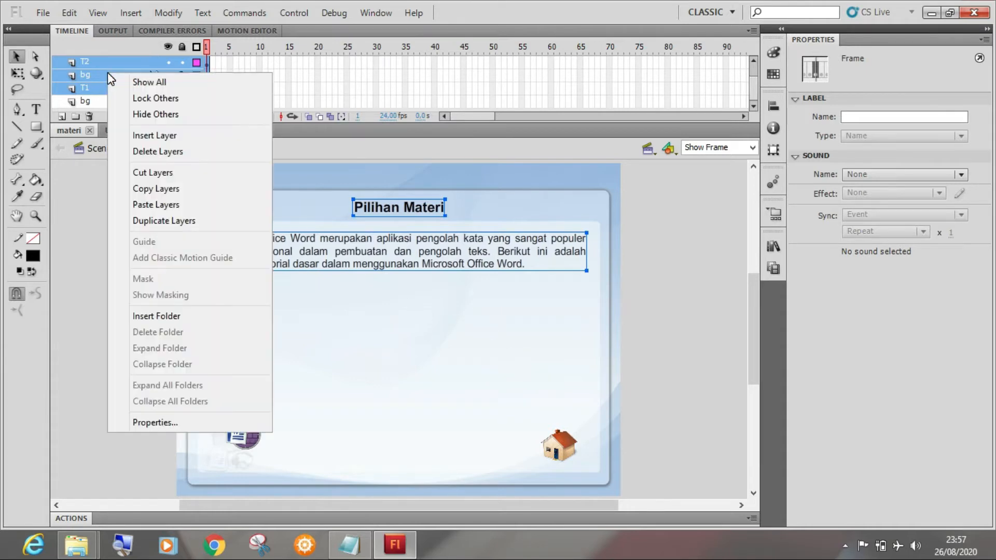
left_click(159, 189)
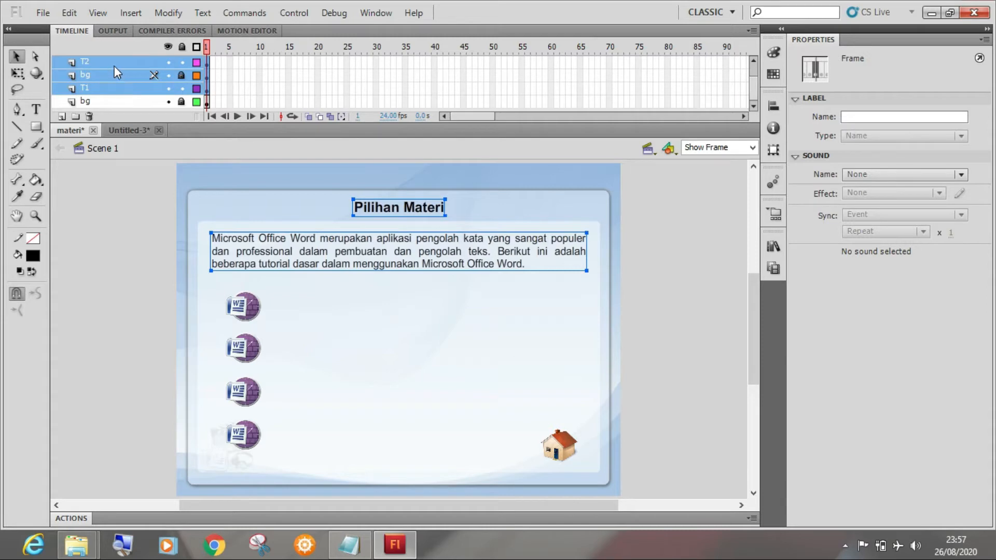
- Paste the copied layers above the bg layer in the new document and deselect everything
left_click(117, 130)
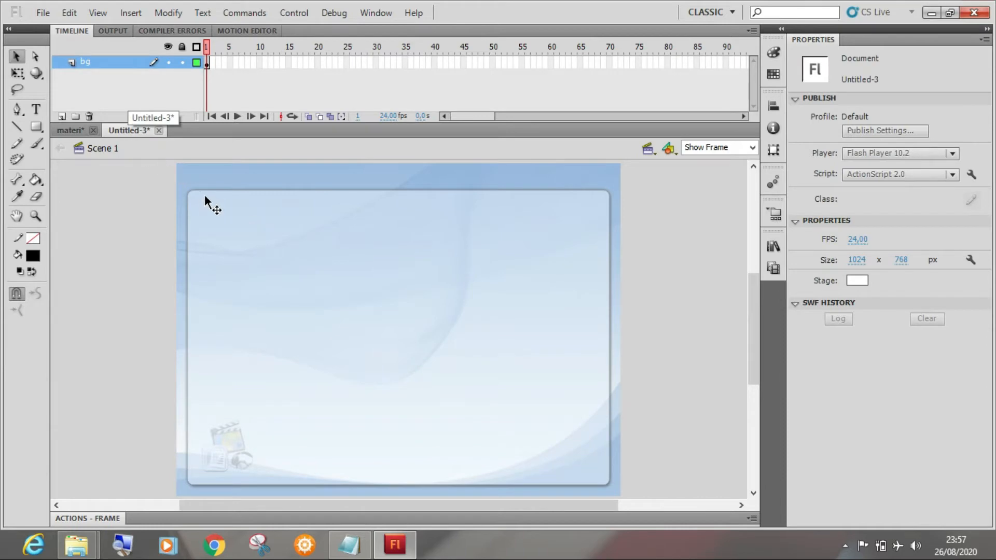
right_click(115, 64)
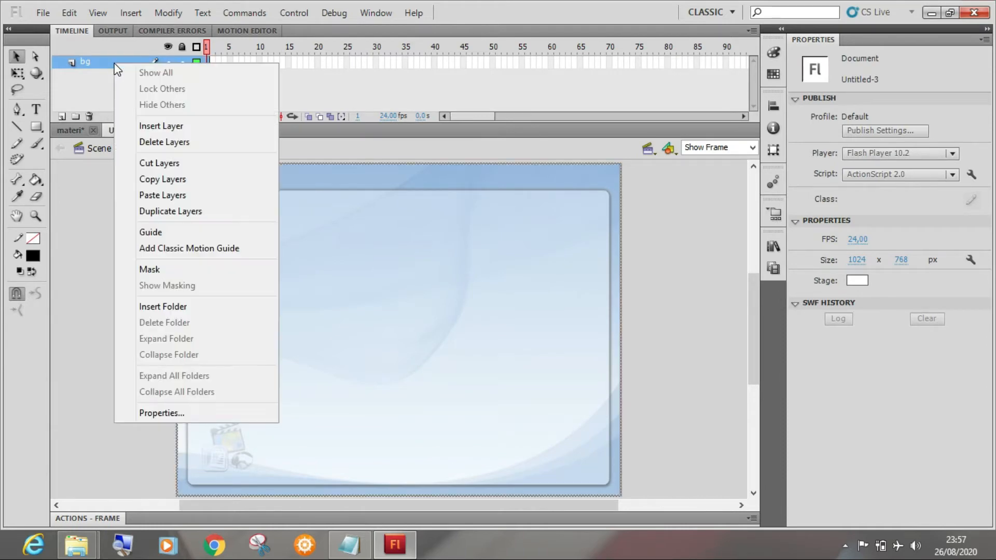
left_click(170, 195)
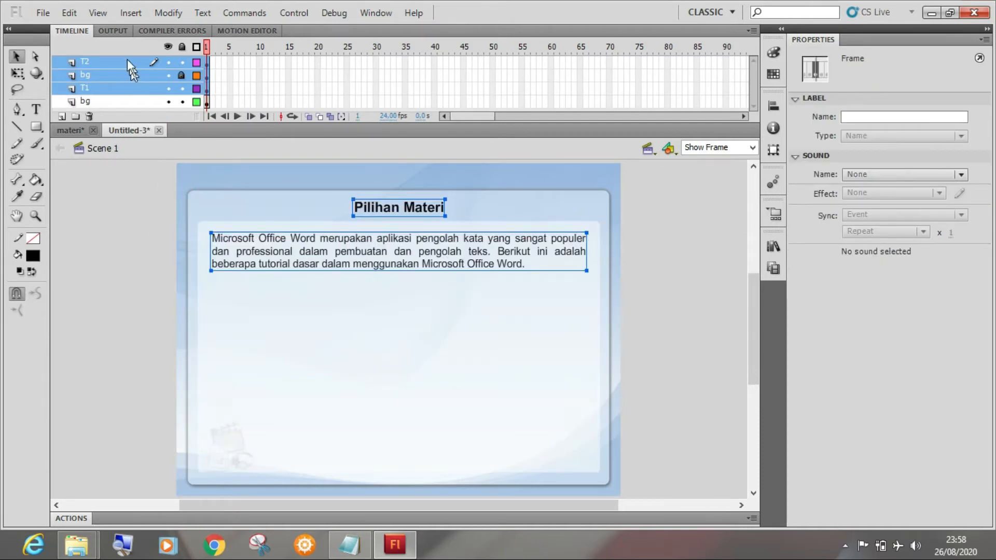
left_click(149, 232)
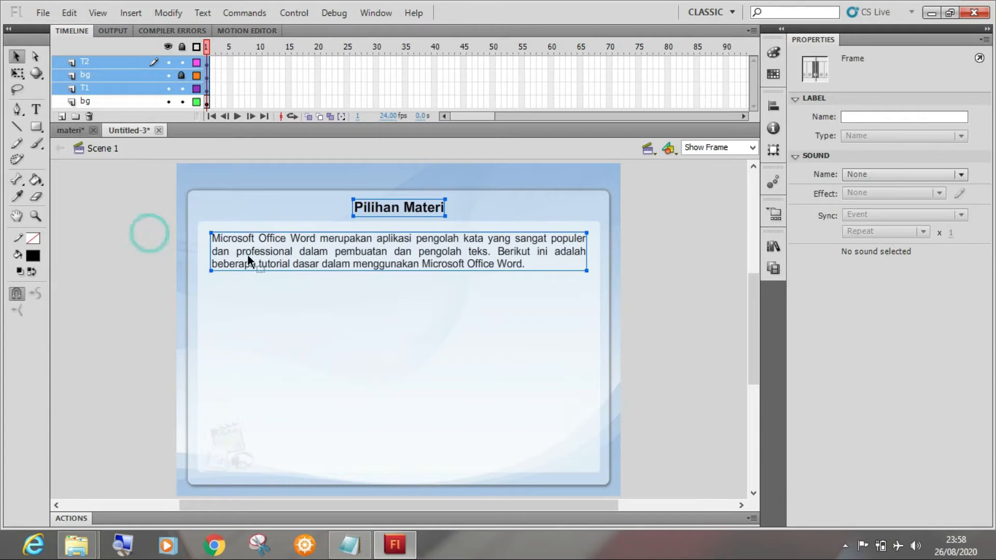
left_click(95, 233)
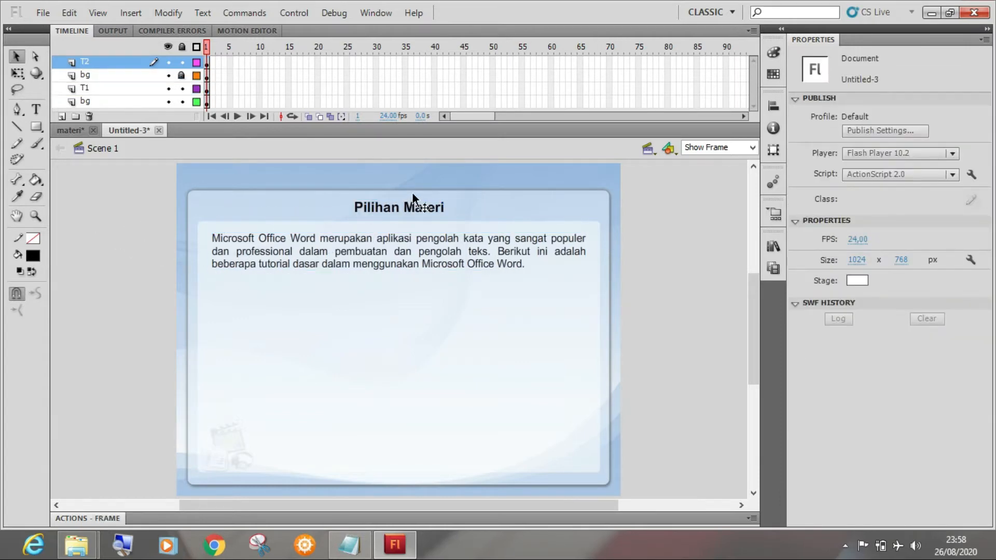
- Replace the heading text "Pilihan Materi" with "Latihan Soal"
left_click(418, 209)
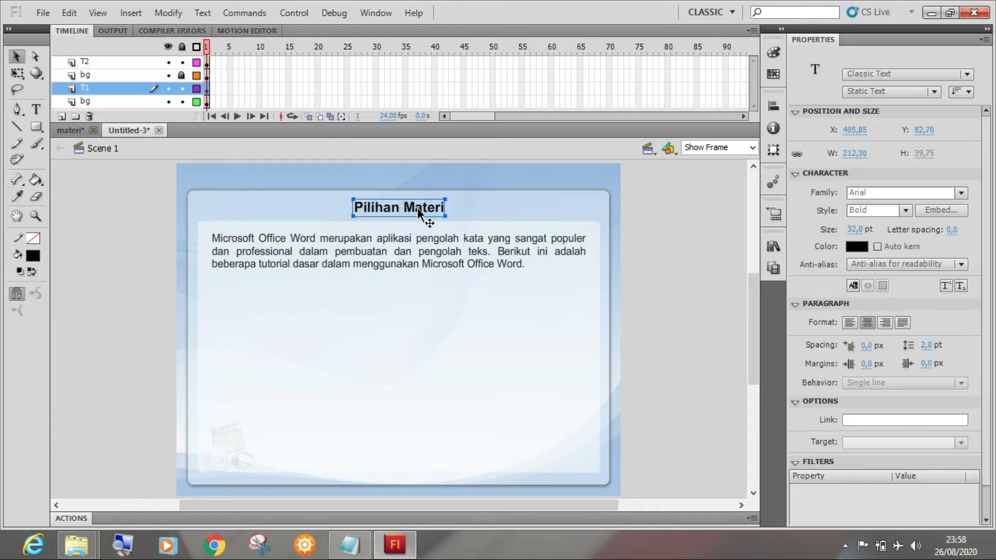
key("t")
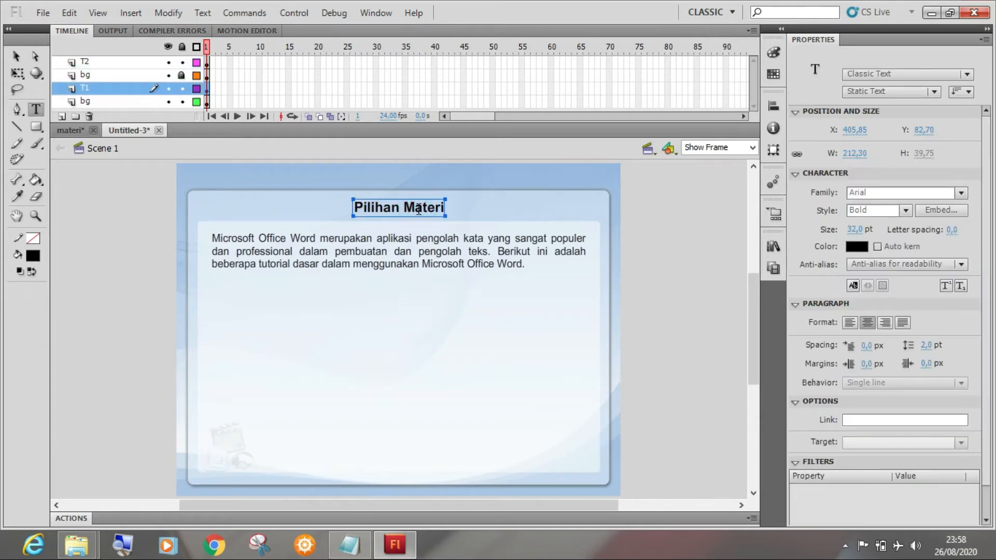
left_click(390, 209)
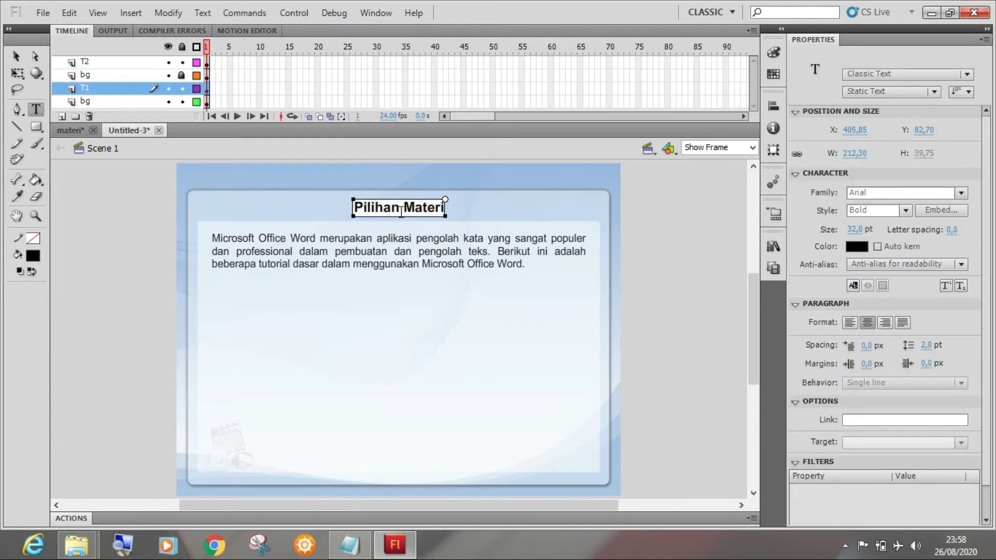
key("ctrl+a")
type("L")
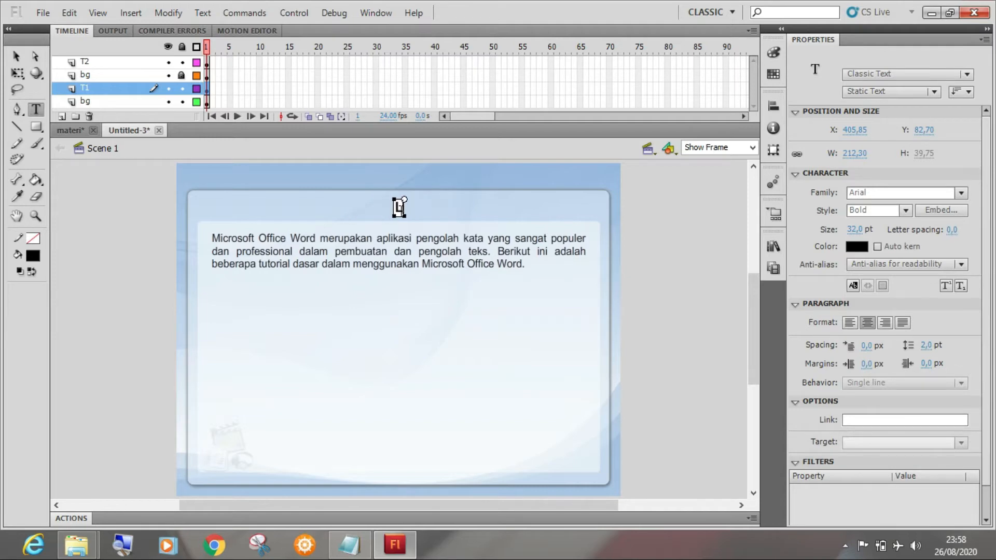
type("atihan")
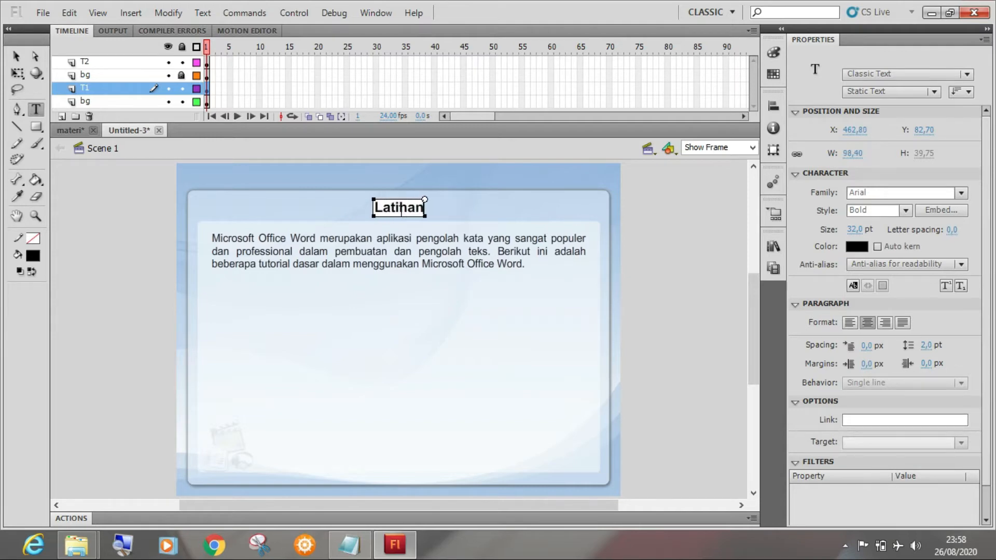
type(" Soal")
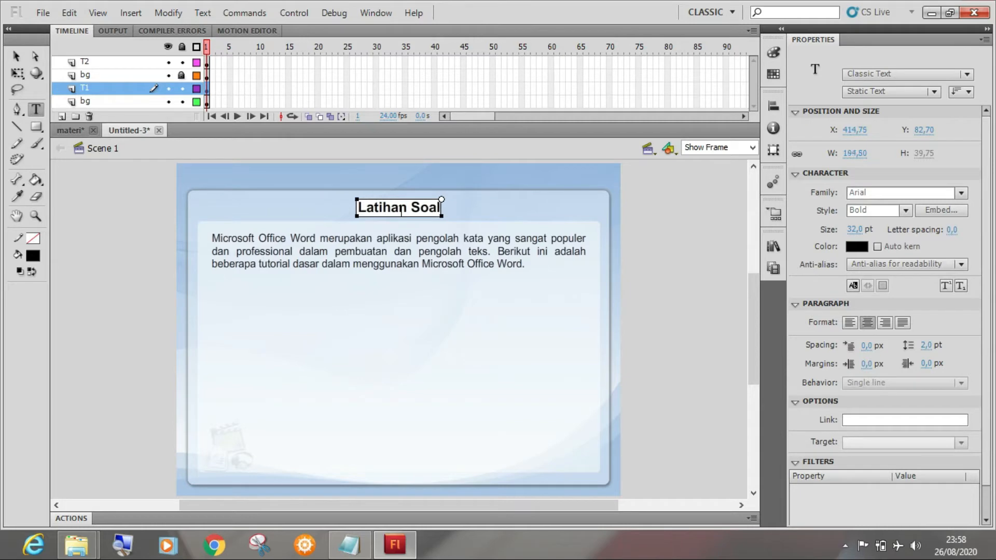
left_click(16, 56)
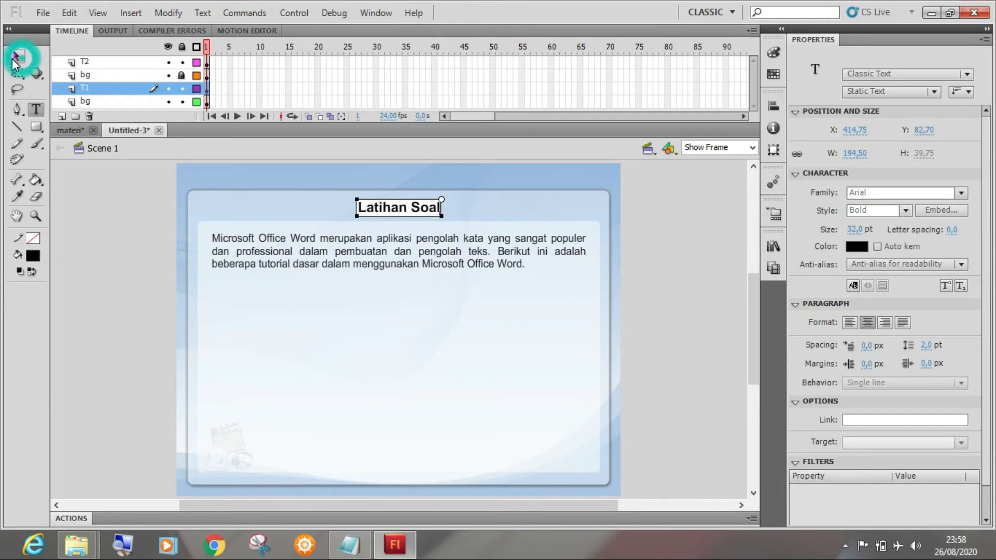
- Lock the lowest bg layer and deselect everything on the stage
left_click(303, 243)
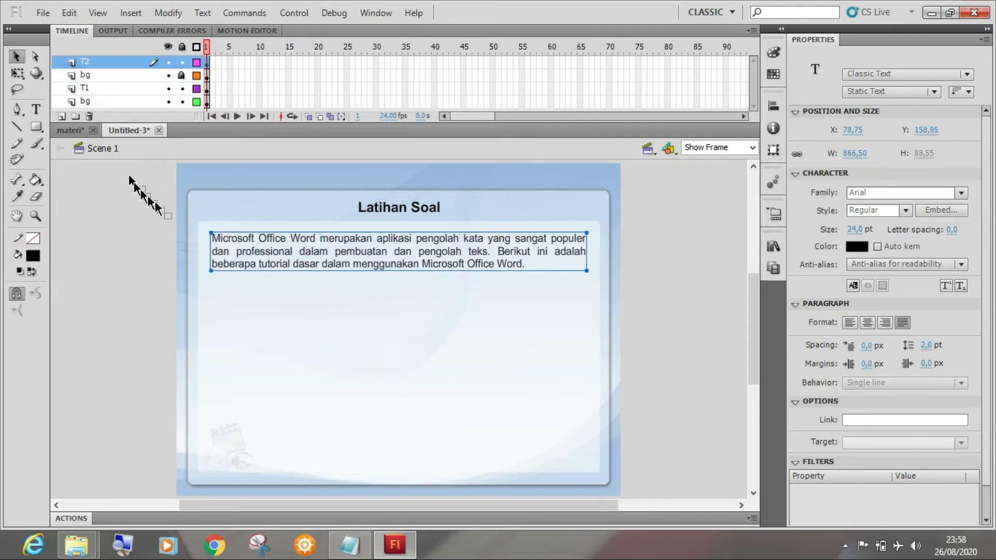
left_click(182, 102)
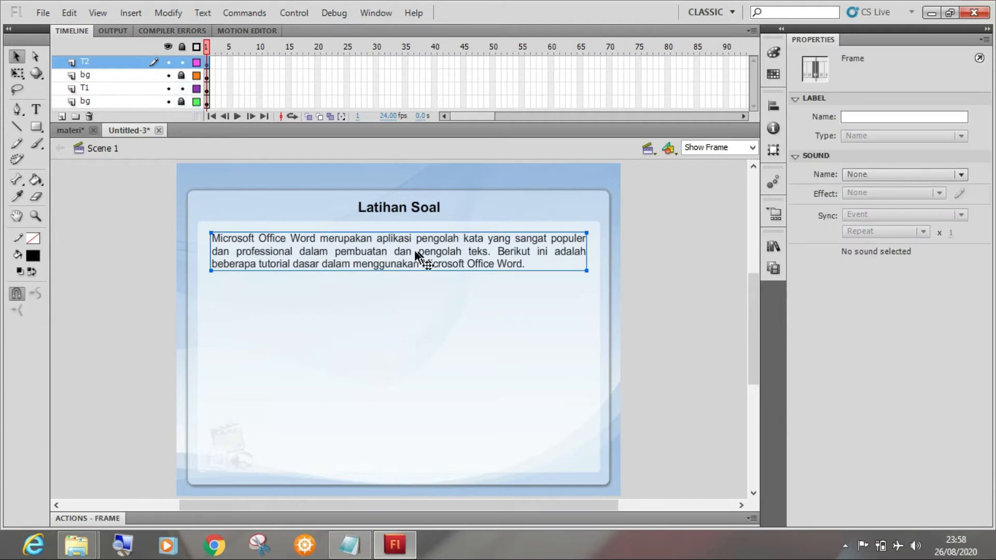
left_click(133, 252)
- Switch to Notepad, copy the sentence "Berikut ini adalah Latihan Soal untuk mengetahui tingkat pemahaman anda." and return to Flash
left_click(293, 265)
key("Delete")
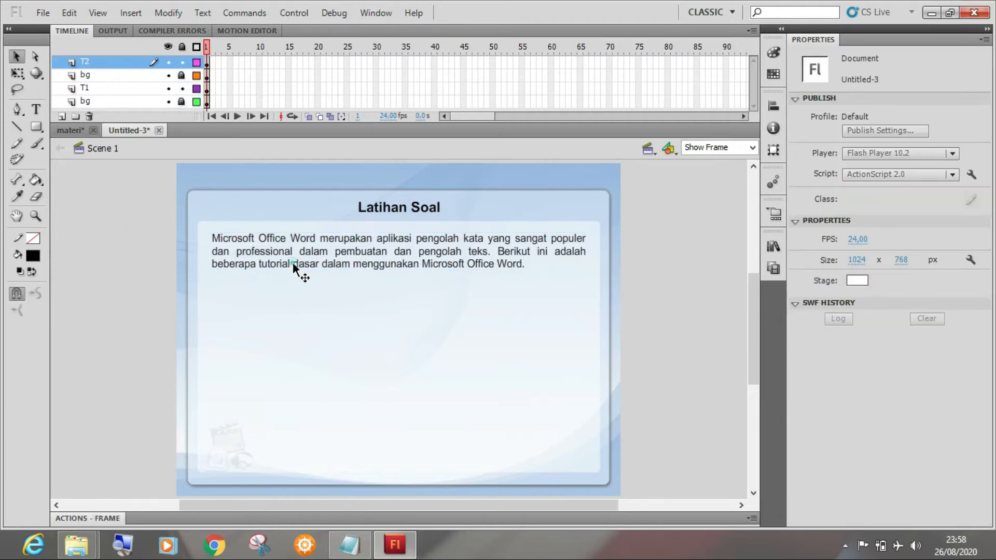
left_click(293, 265)
left_click(349, 545)
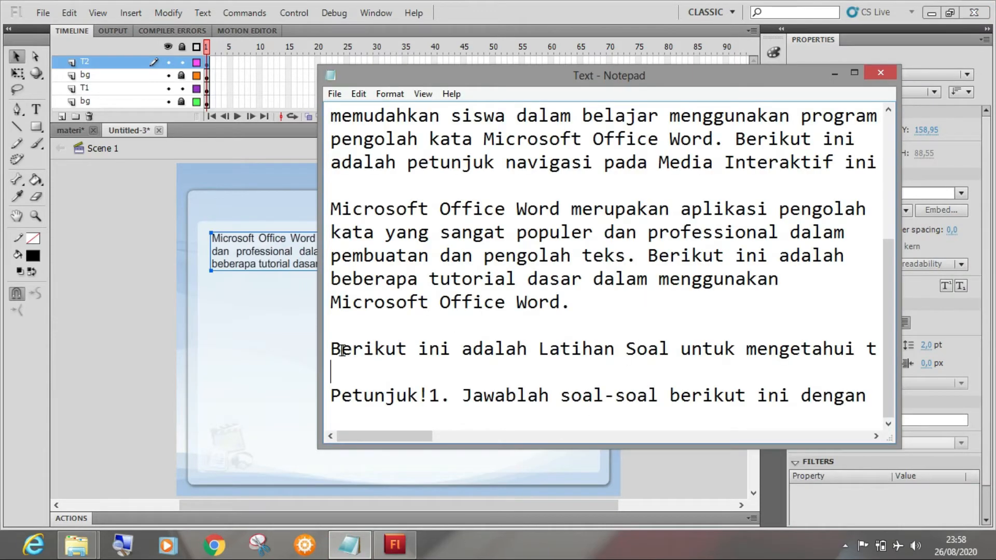
left_click_drag(332, 349, 881, 351)
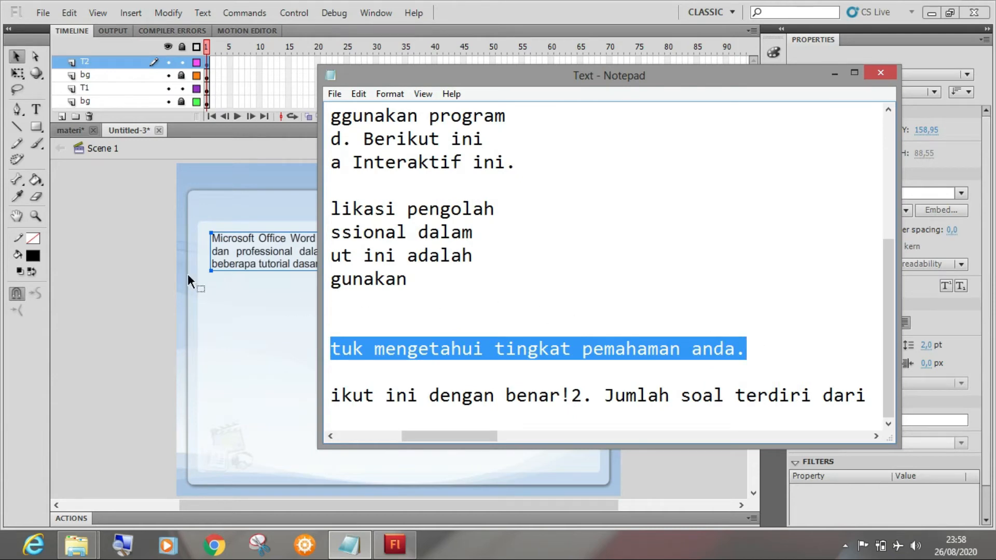
left_click(114, 261)
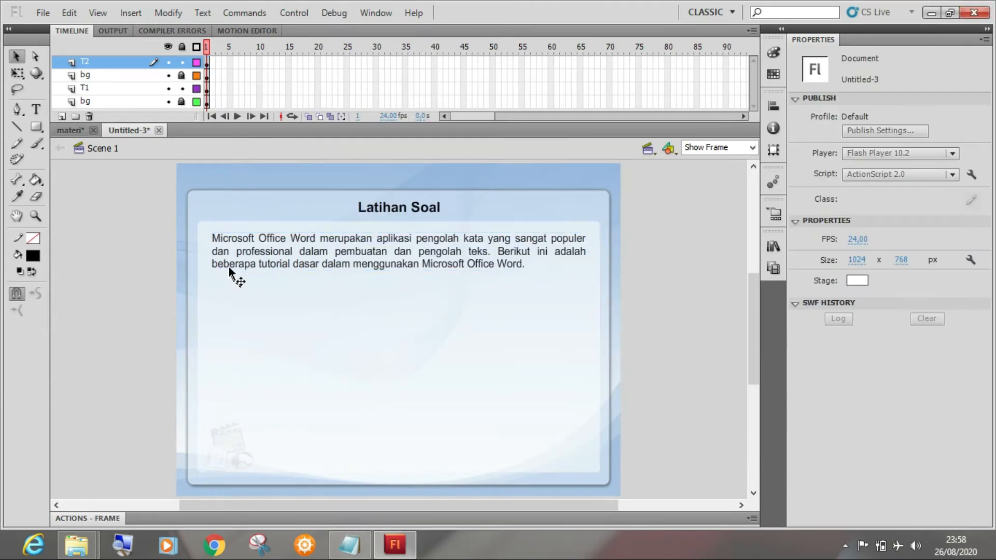
- Replace the whole Microsoft Office Word paragraph below the heading with the copied Latihan Soal sentence
left_click(244, 241)
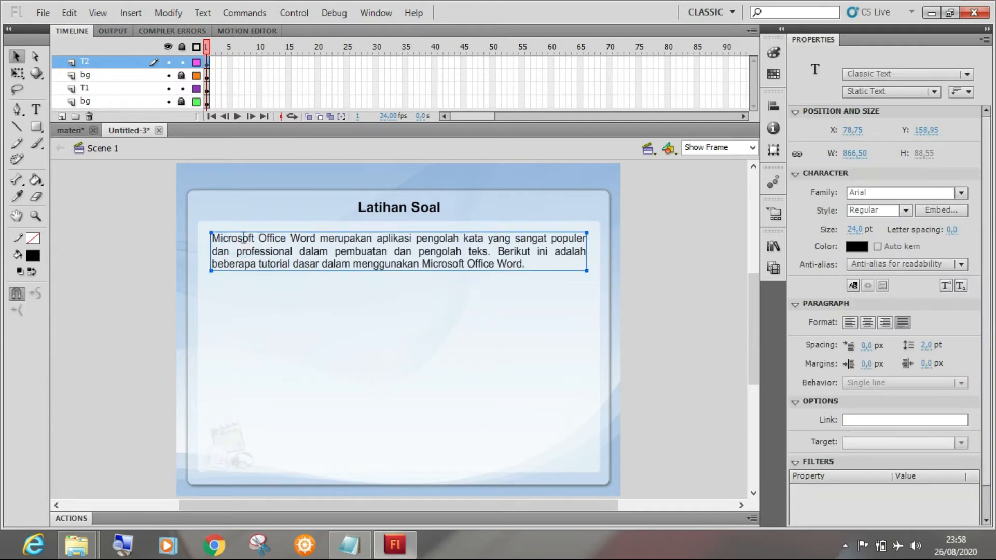
double_click(246, 240)
left_click(247, 242)
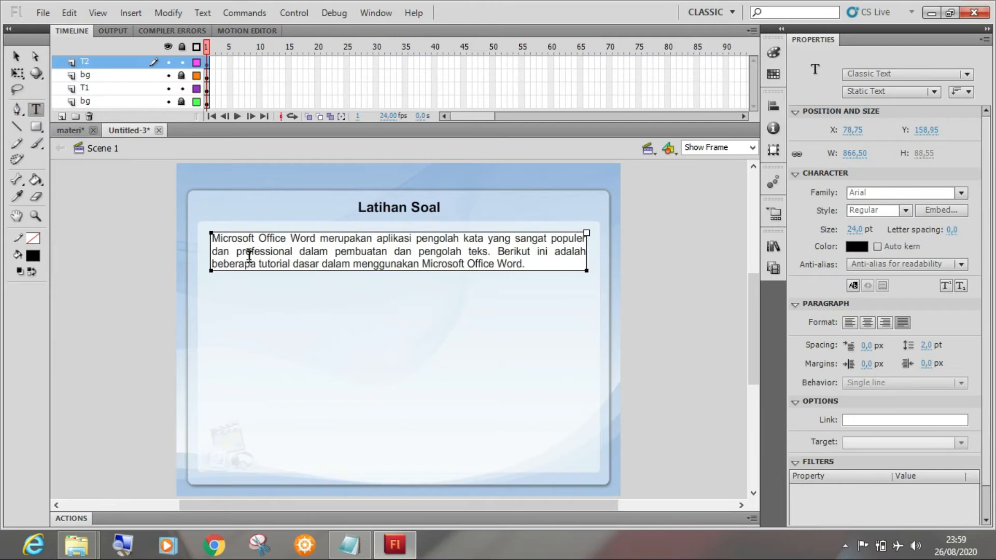
key("ctrl+a")
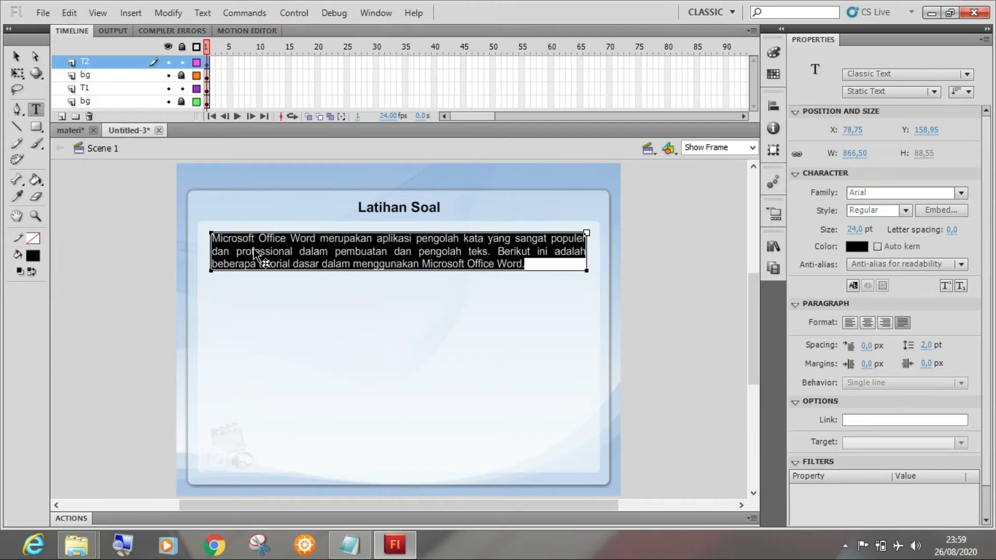
key("ctrl+v")
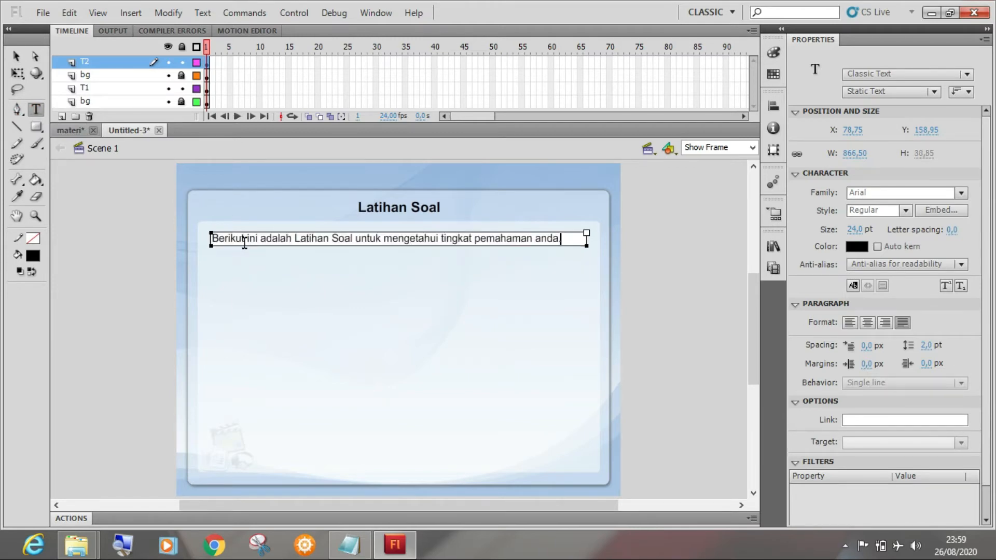
left_click(17, 58)
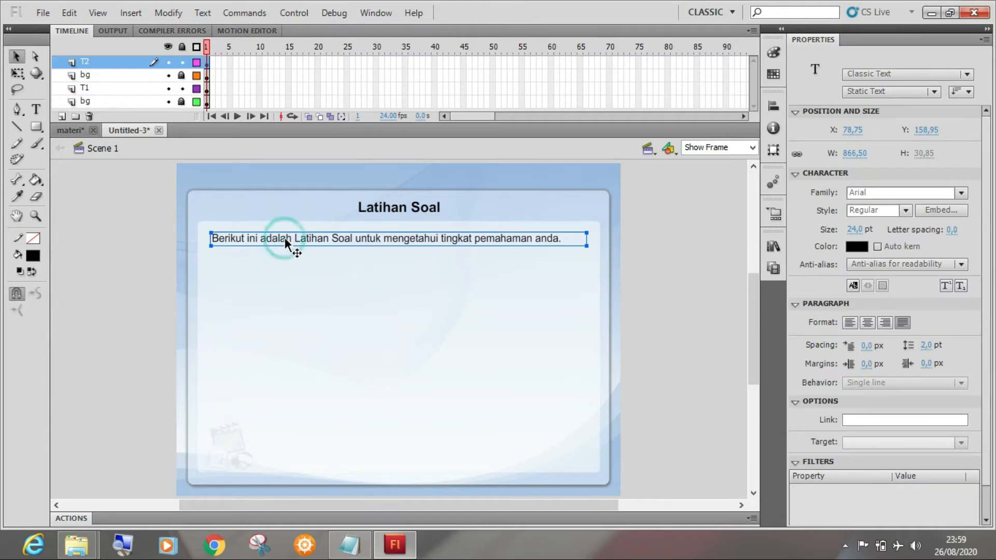
- Duplicate the intro sentence's text box straight below the original, at Y 234,60
left_click_drag(286, 240, 285, 272)
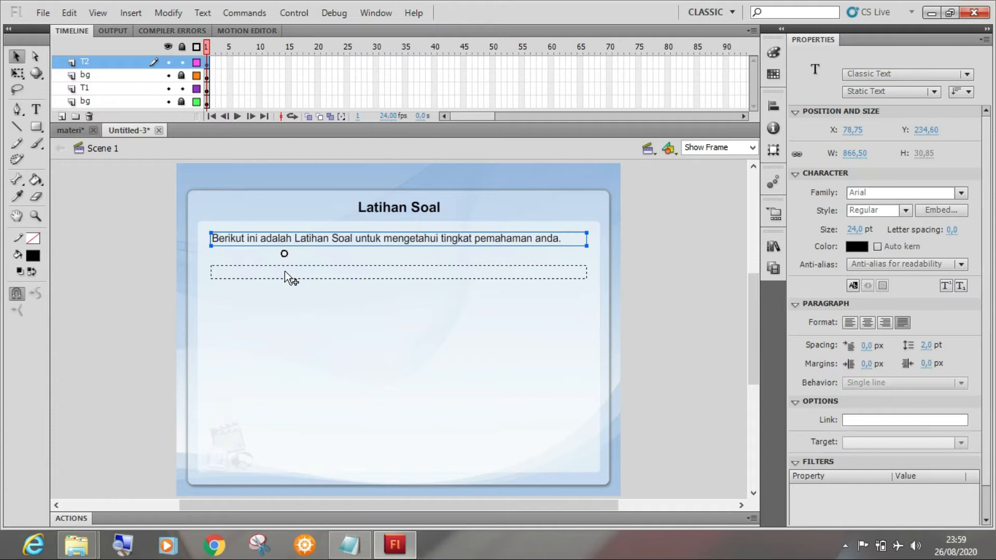
left_click_drag(284, 272, 285, 270)
left_click(242, 297)
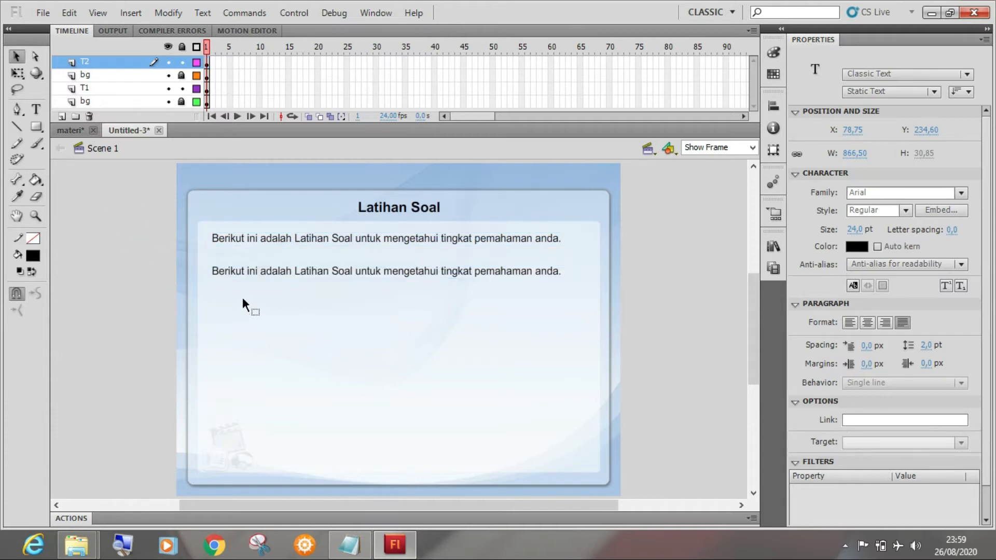
left_click(268, 271)
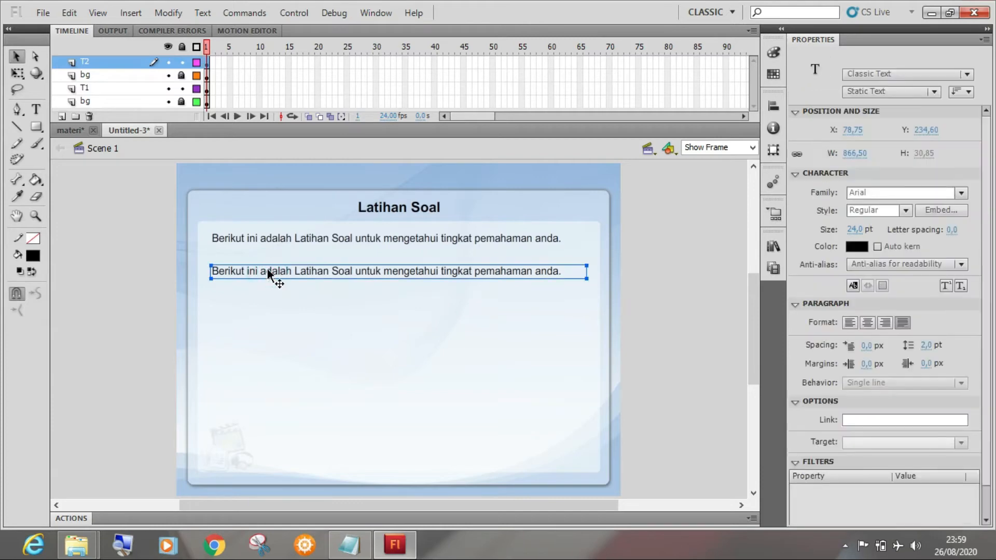
left_click_drag(268, 270, 267, 265)
key("ctrl+z")
key("ctrl+y")
key("ctrl+z")
- Switch to Notepad, copy the whole instruction line from "Petunjuk!" to "mulai latihan." and minimize the Notepad window
double_click(252, 272)
left_click(349, 543)
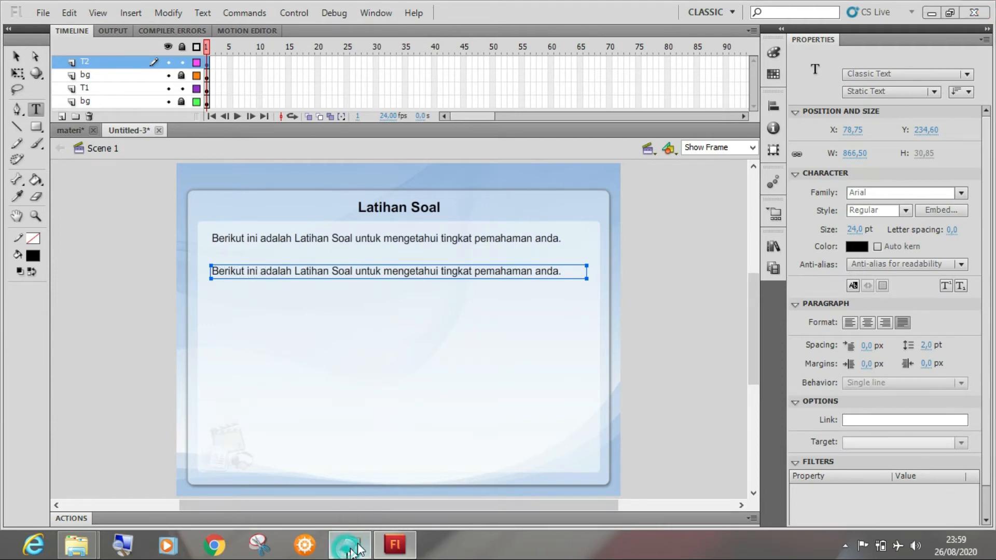
left_click_drag(471, 437, 334, 436)
left_click_drag(328, 396, 948, 402)
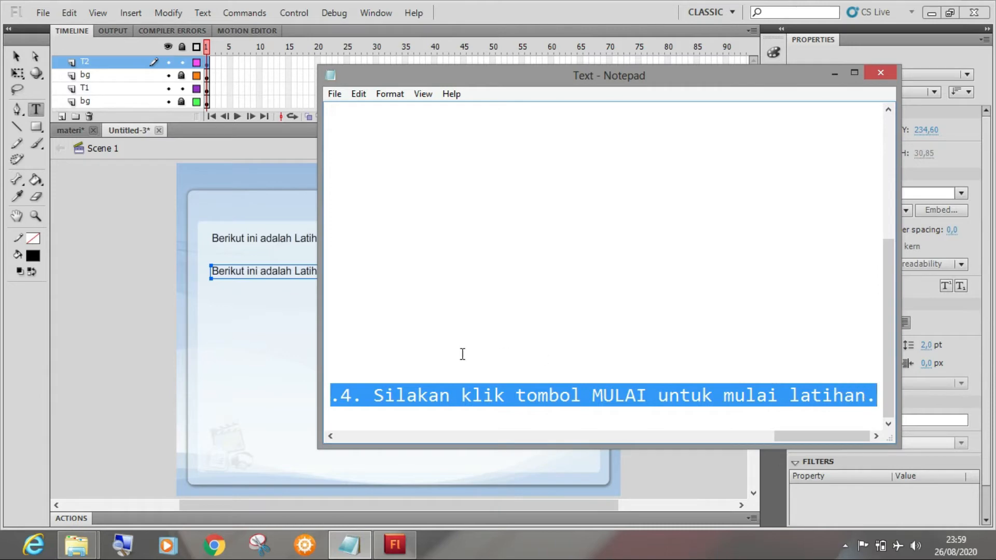
left_click(834, 74)
- Replace the duplicated sentence with the copied "Petunjuk!" heading and its four numbered instructions
left_click(271, 273)
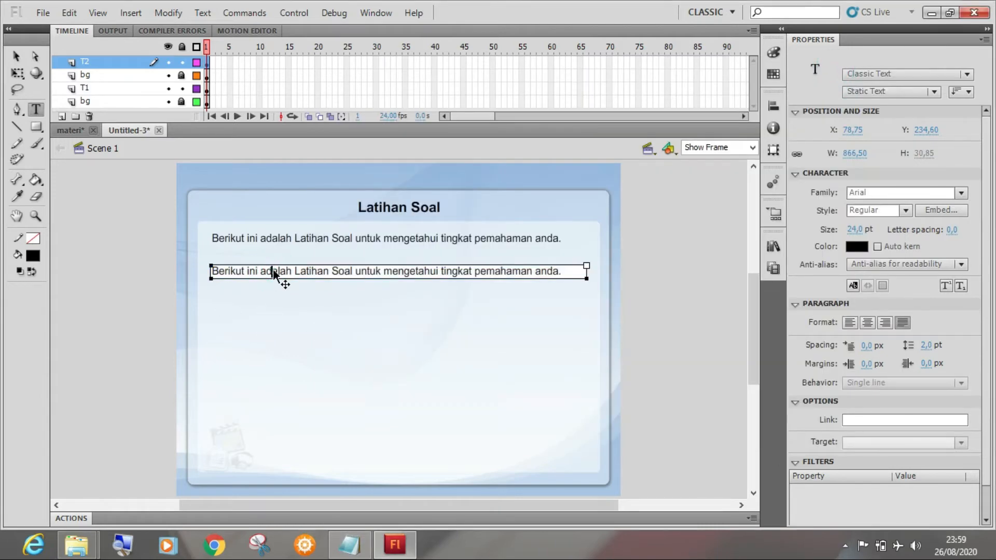
key("ctrl+a")
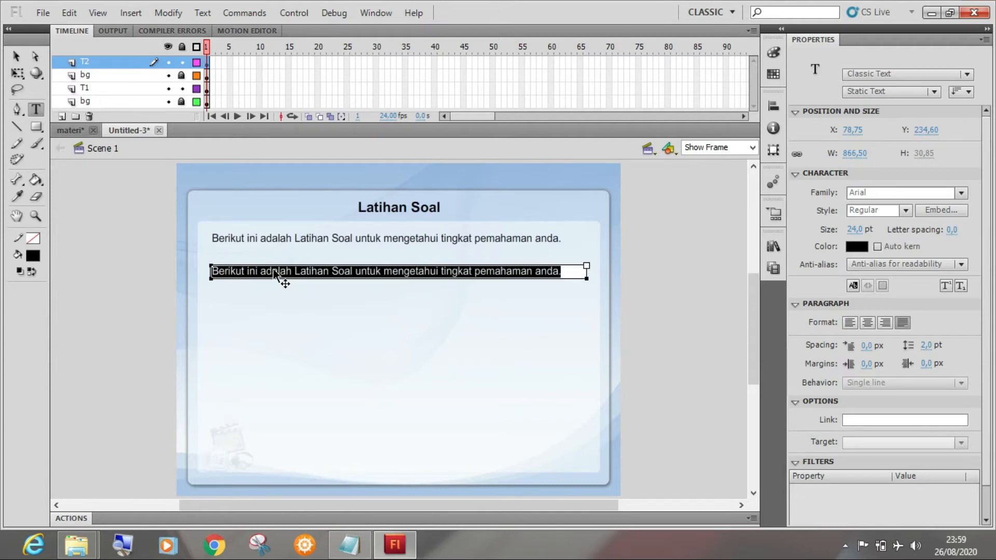
type("Petunjuk! 1. Jawablah soal-soal berikut ini dengan benar! 2. Jumlah soal terdiri dari 10 butir soal pilihan ganda    dengan 4 pilihan jawaban. 3. Setiap soal memiliki skor 10 dan hasilnya akan ditampilkan    setelah soal terakhir. 4. Silakan klik tombol MULAI untuk mulai latihan.")
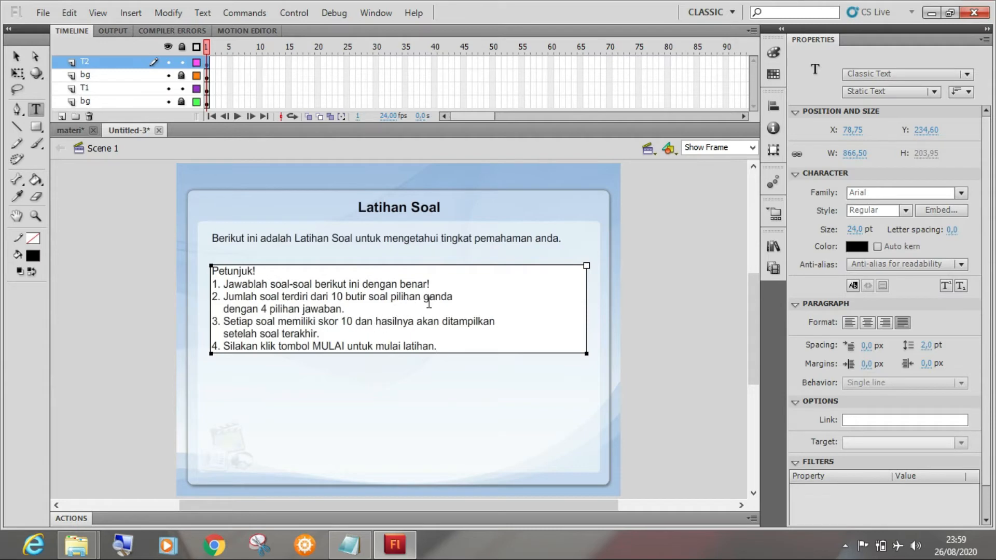
- Set the word "Petunjuk!" above the numbered instructions to the Bold Italic font style
left_click(315, 306)
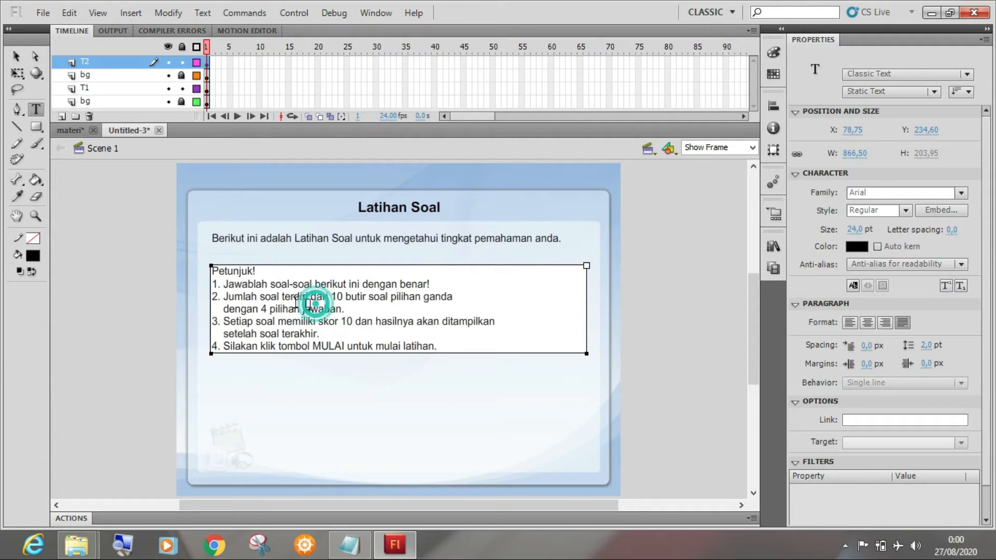
left_click(213, 272)
left_click_drag(213, 272, 258, 272)
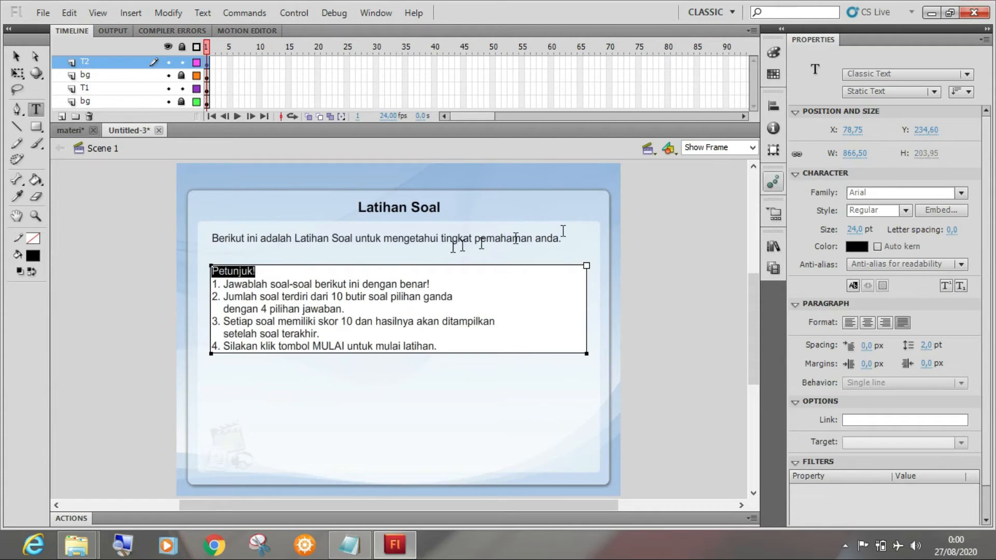
left_click(903, 211)
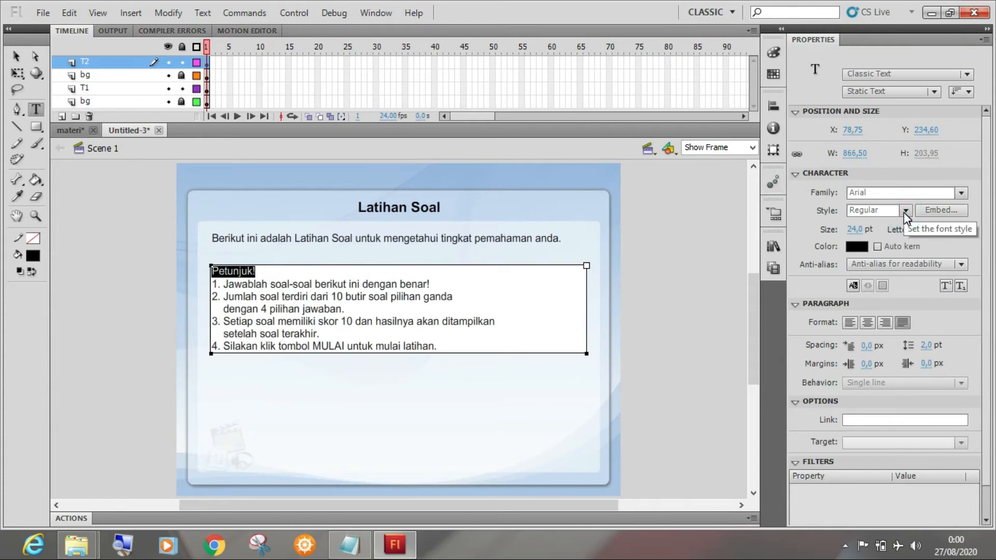
left_click(900, 284)
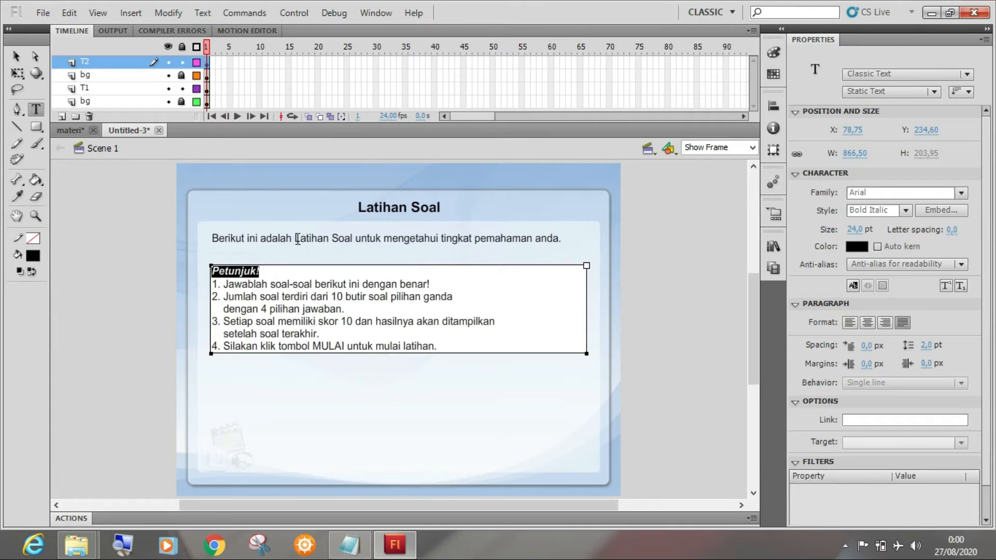
- Set the words "Latihan Soal" in the intro sentence to the Bold Italic font style
left_click_drag(297, 239, 352, 238)
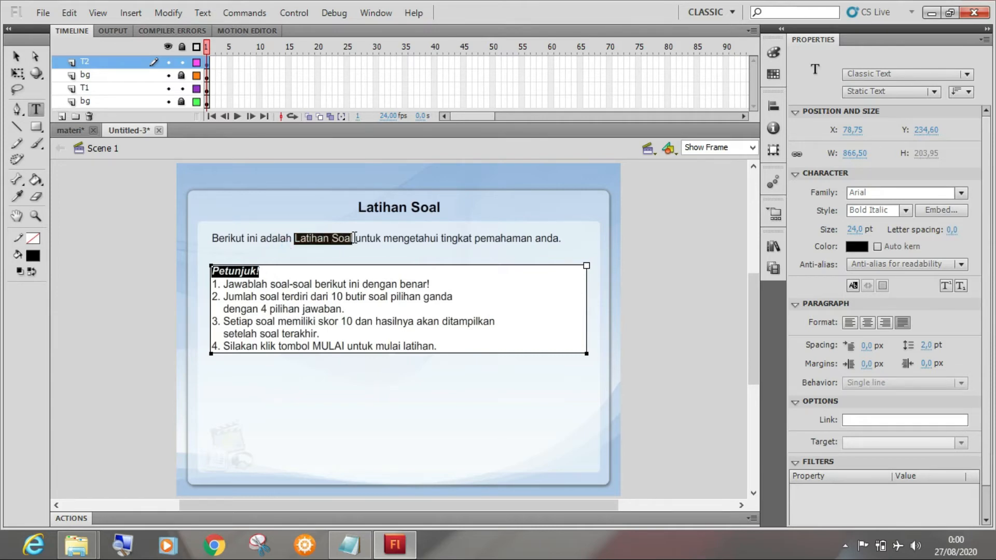
left_click(905, 211)
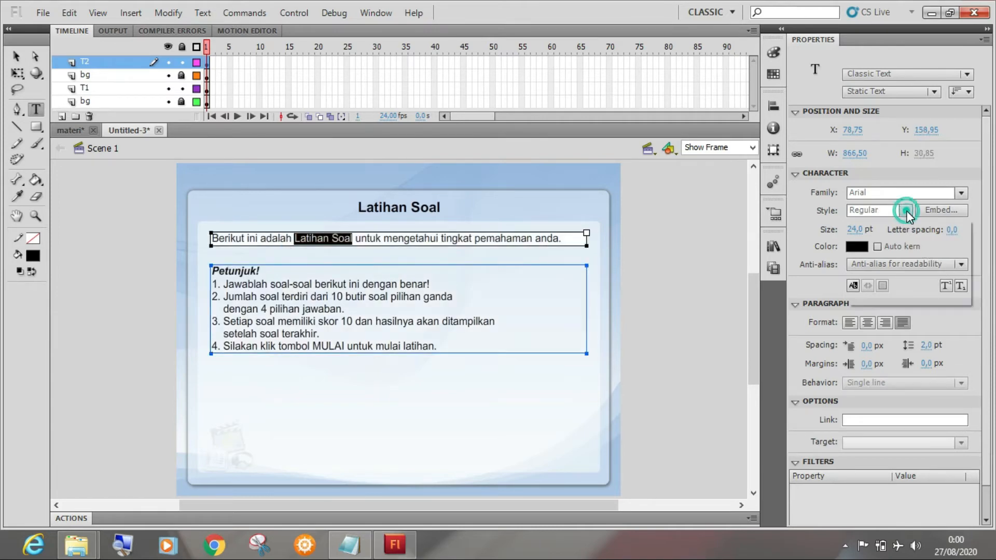
left_click(891, 282)
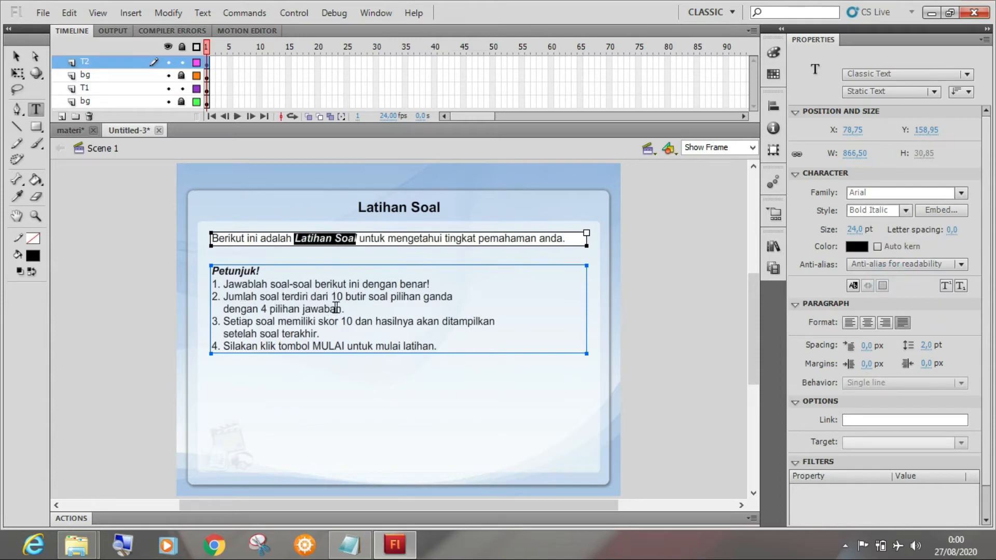
- Set "10 butir soal pilihan ganda" and "4 pilihan jawaban" in the second instruction to the Bold Italic font style
left_click_drag(331, 296, 453, 292)
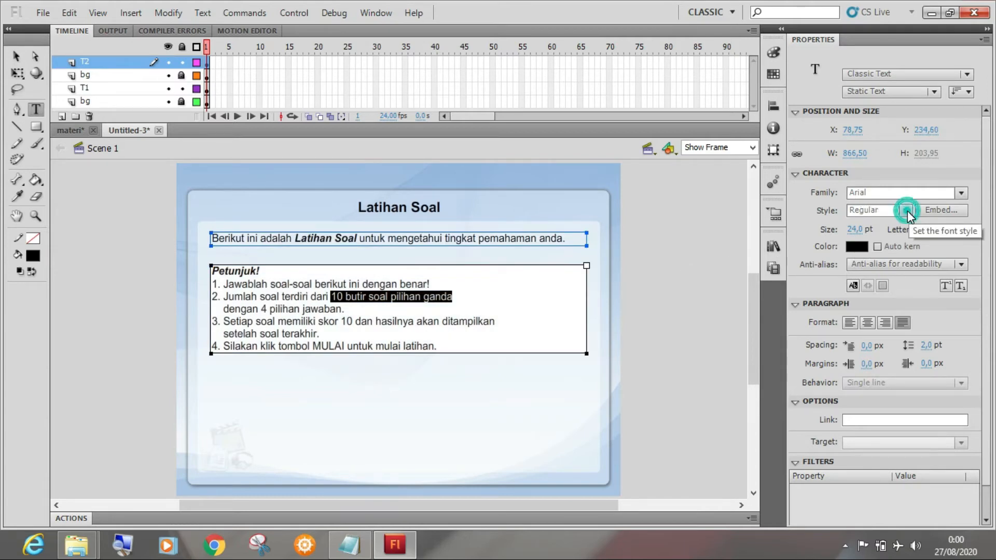
left_click(907, 211)
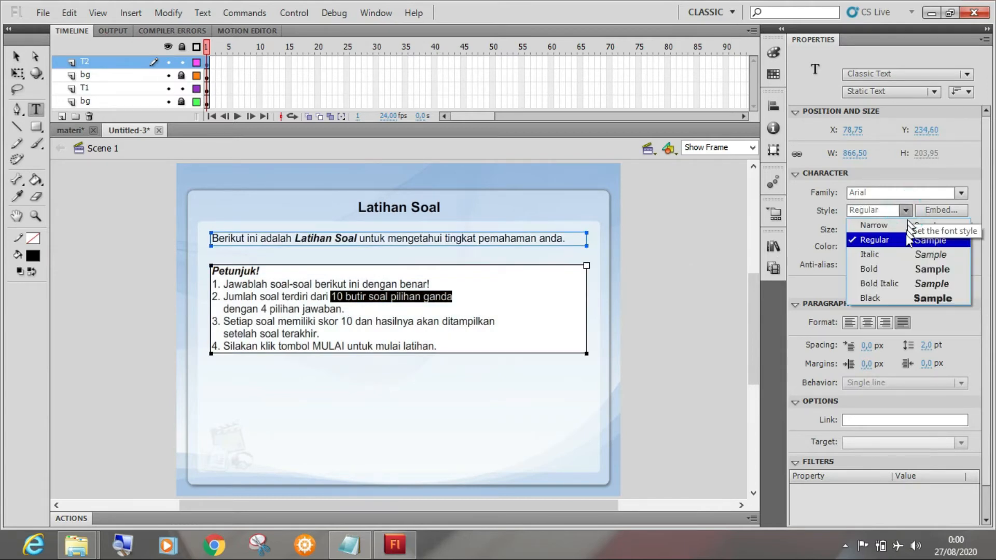
left_click(899, 284)
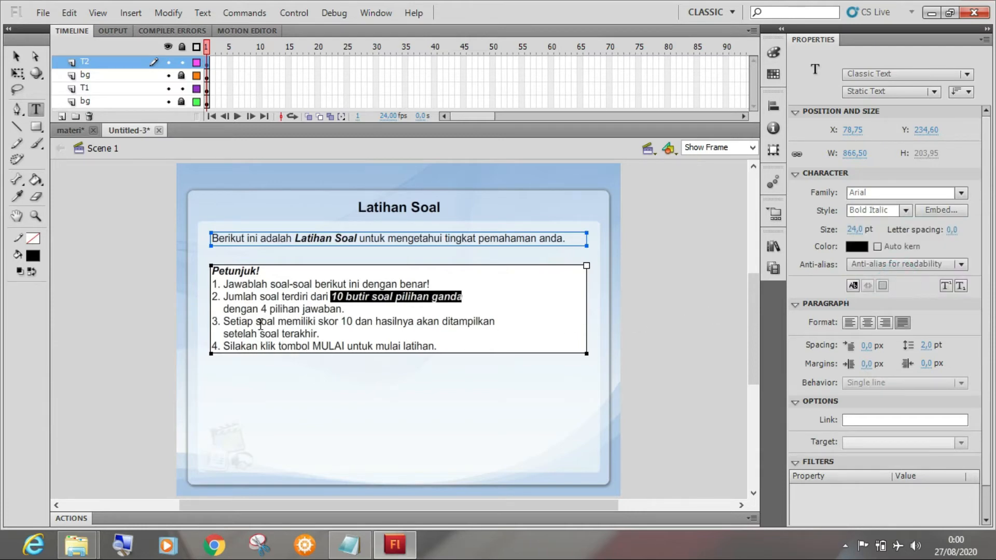
left_click_drag(262, 309, 341, 309)
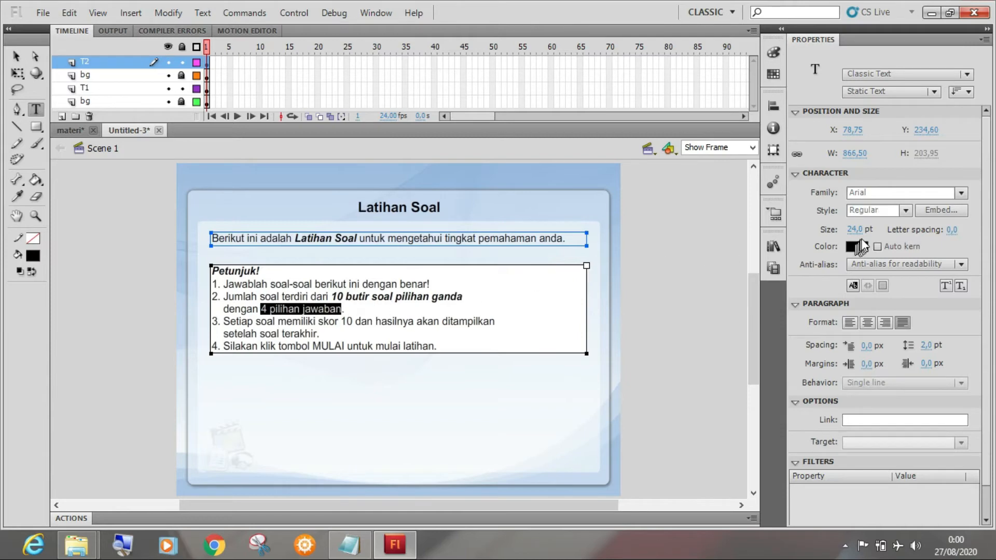
left_click(904, 213)
left_click(909, 283)
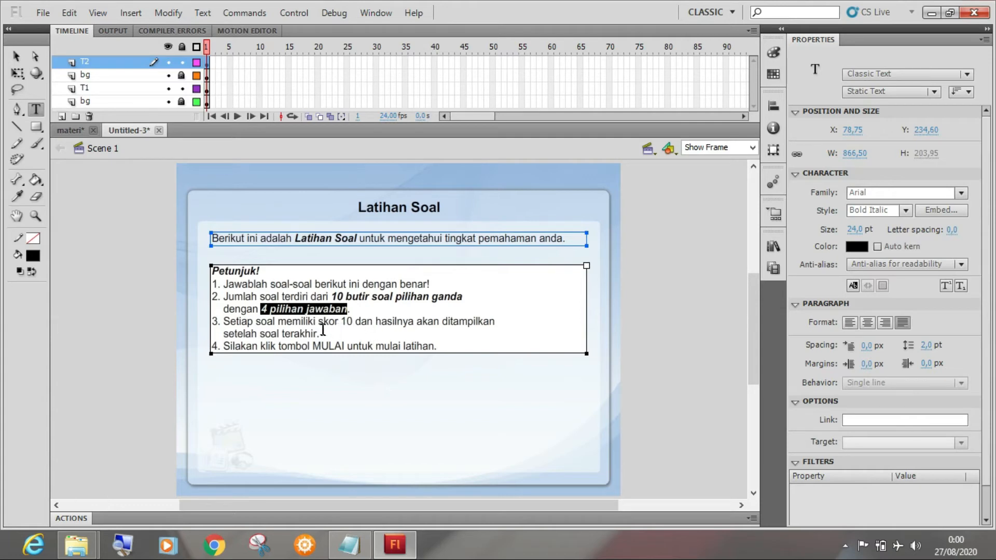
- Set "skor 10" in the third instruction and "MULAI" in the fourth to Bold Italic, and finish editing the text
left_click_drag(317, 321, 352, 321)
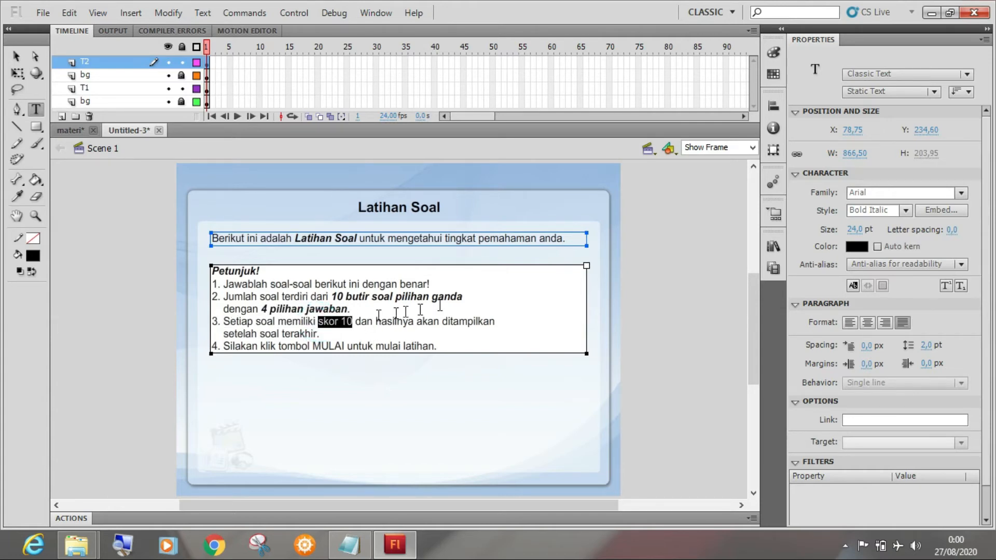
left_click(905, 210)
left_click(911, 283)
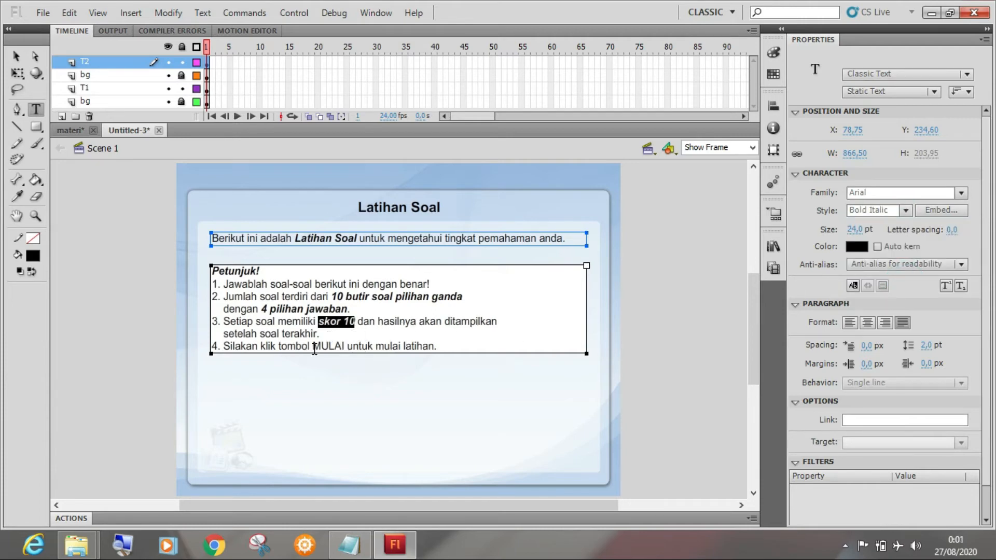
left_click_drag(313, 346, 342, 346)
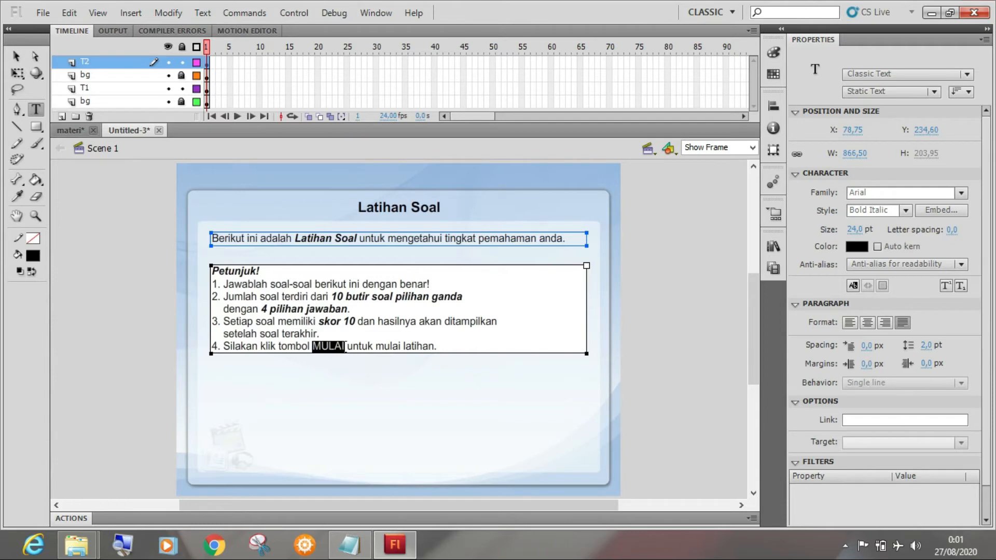
left_click(907, 210)
left_click(876, 282)
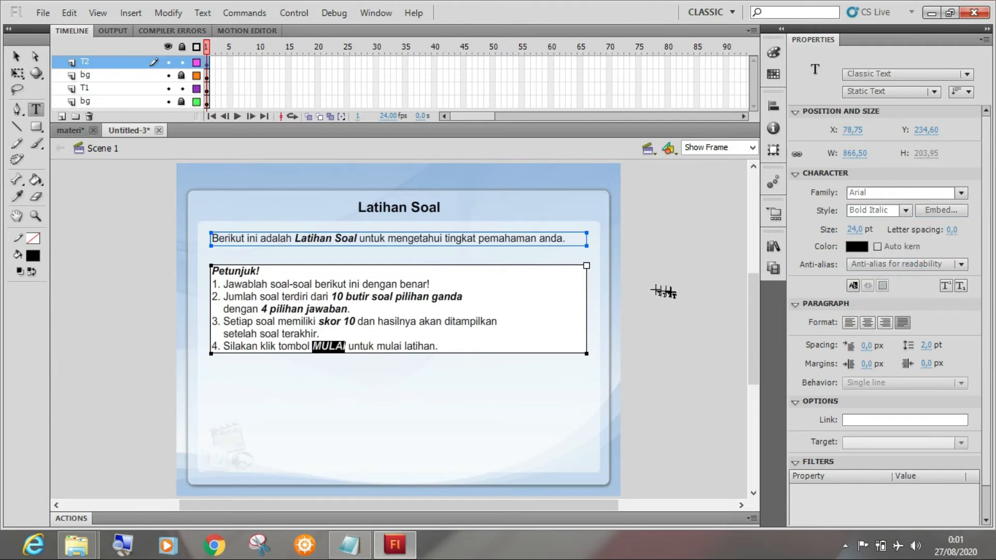
left_click(16, 56)
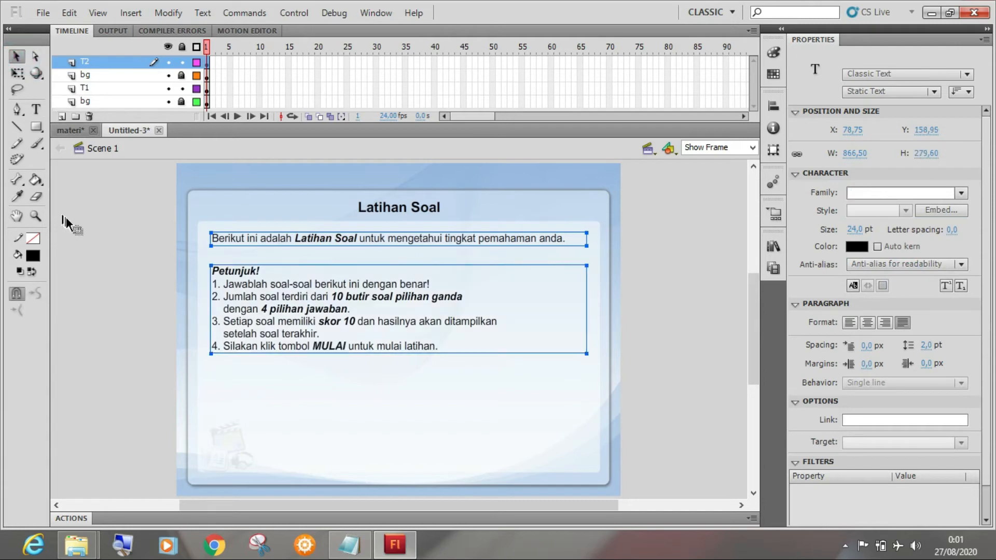
left_click(79, 219)
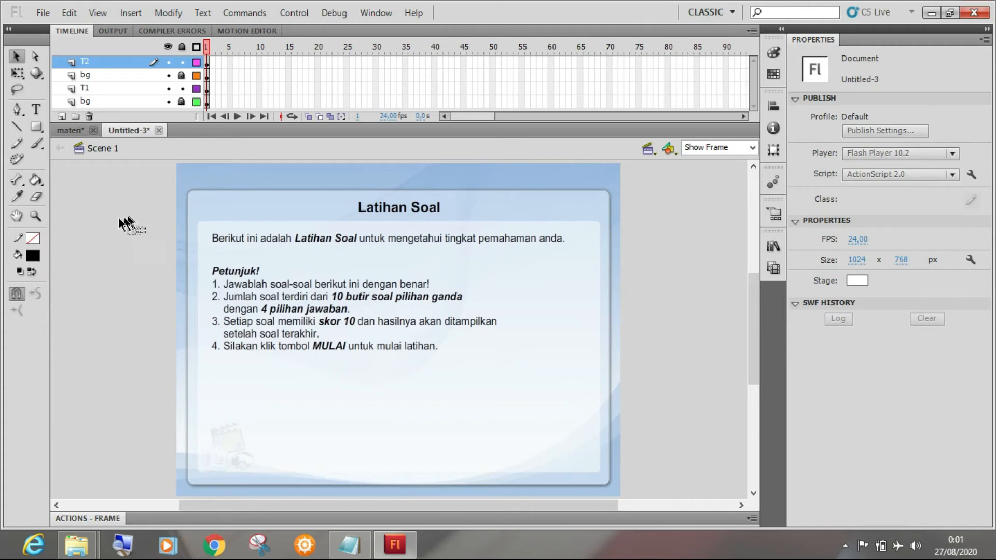
- Copy the "btn back" layer from the materi document and paste it above layer T2 in the Untitled-3 document
left_click(73, 131)
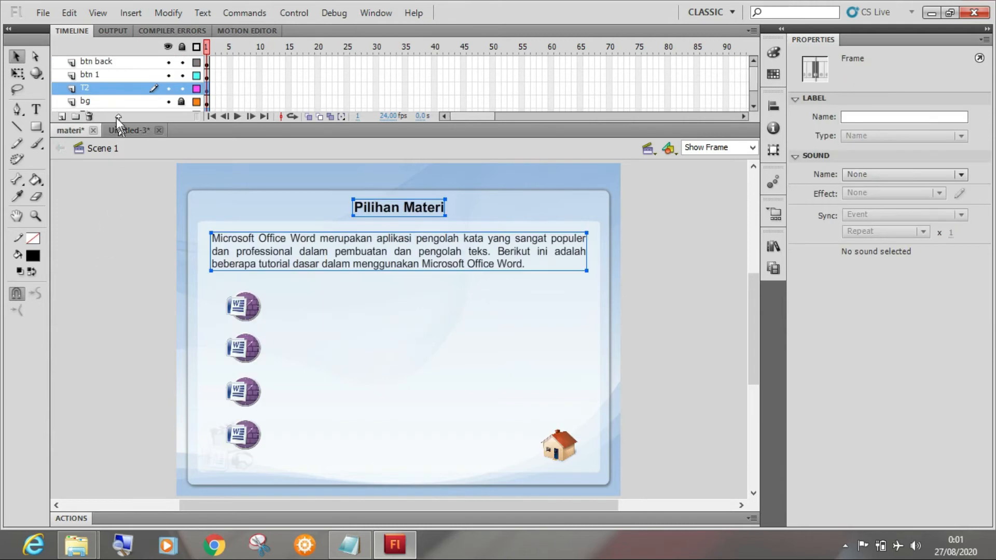
left_click(107, 61)
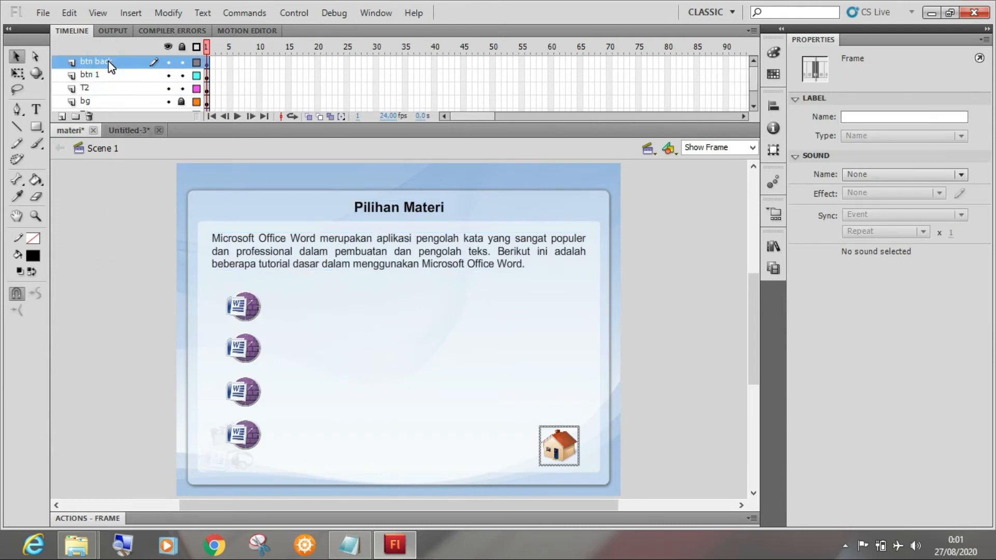
right_click(108, 62)
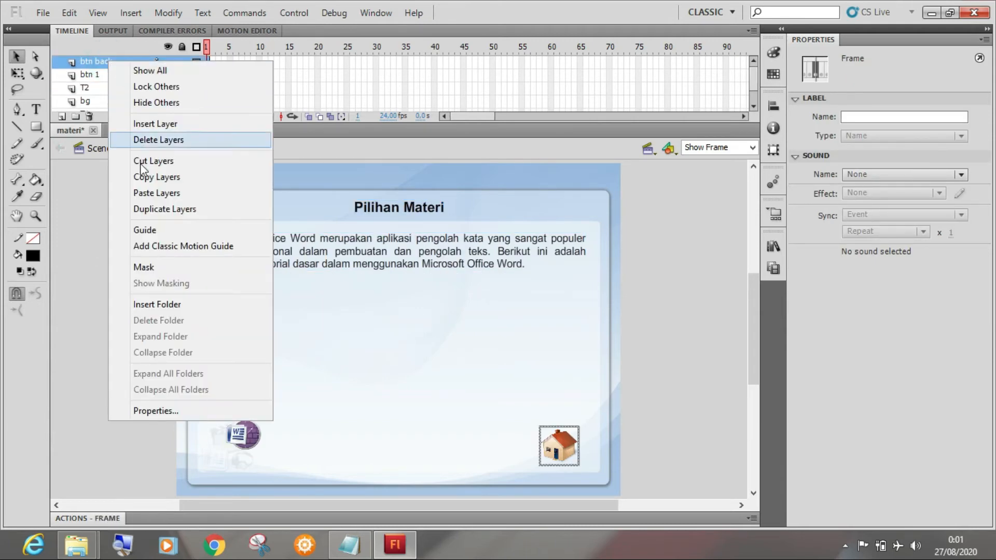
left_click(157, 178)
left_click(126, 134)
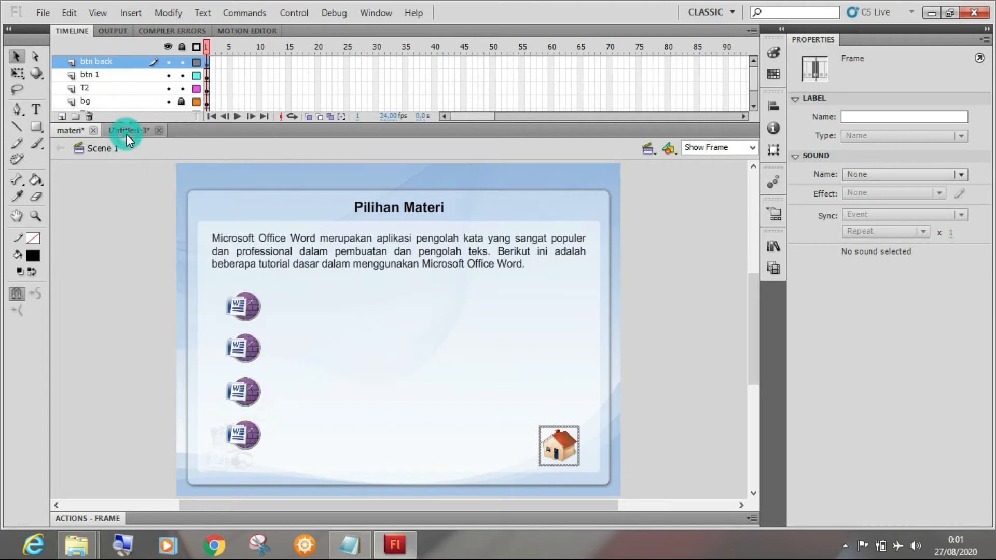
right_click(108, 60)
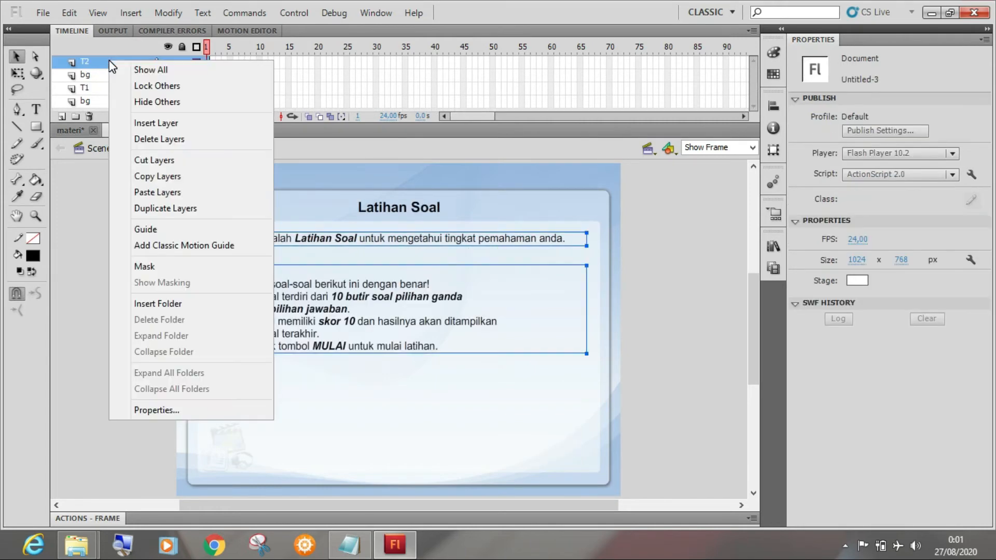
left_click(148, 193)
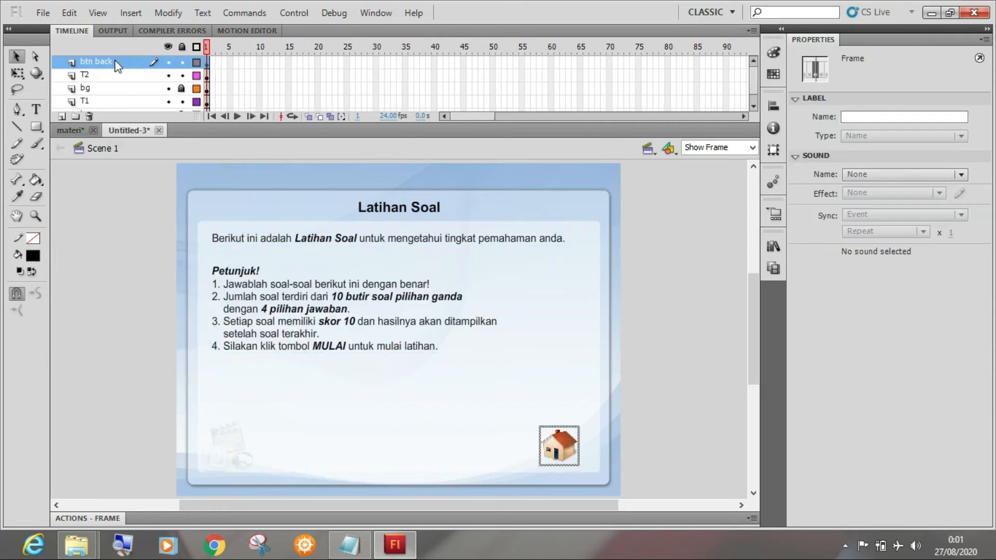
left_click(107, 247)
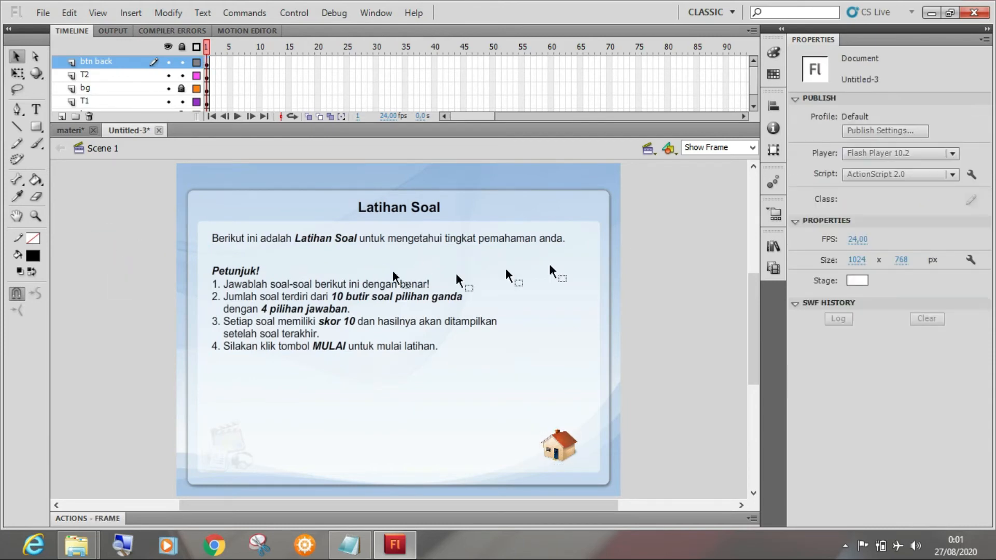